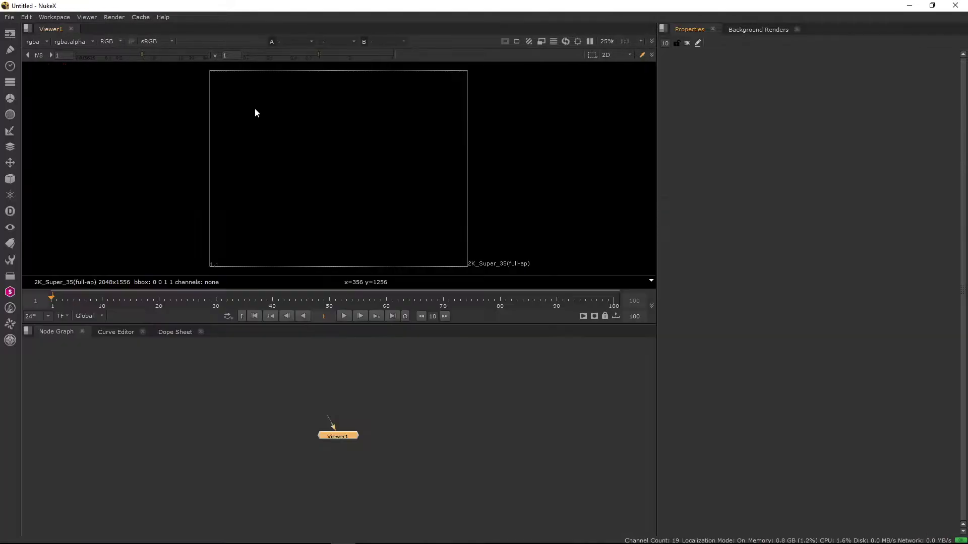
Select the viewer node, then dismiss the node search and open menus.
{"action": "left_click_drag", "start_coordinate": [263, 101], "coordinate": [426, 232]}
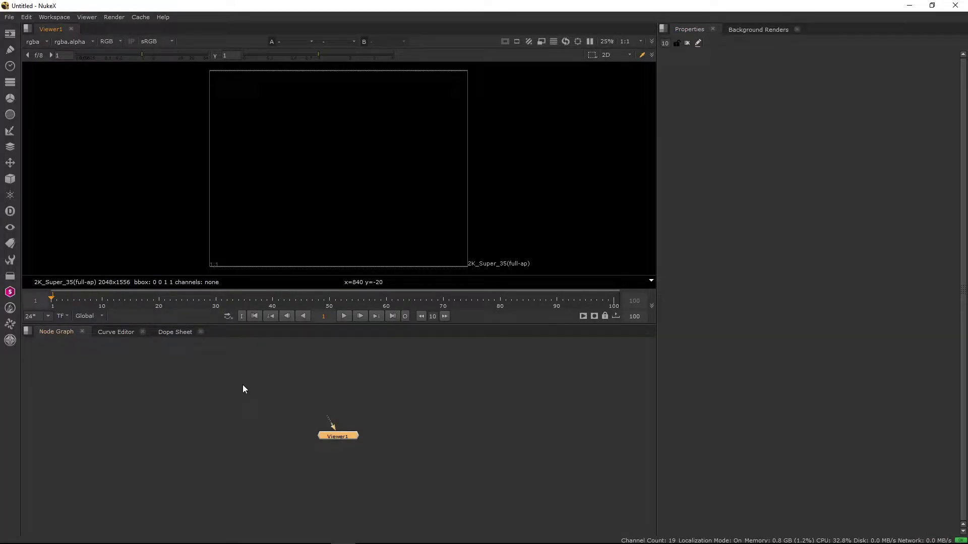
{"action": "left_click_drag", "start_coordinate": [245, 372], "coordinate": [443, 503]}
{"action": "key", "text": "Tab"}
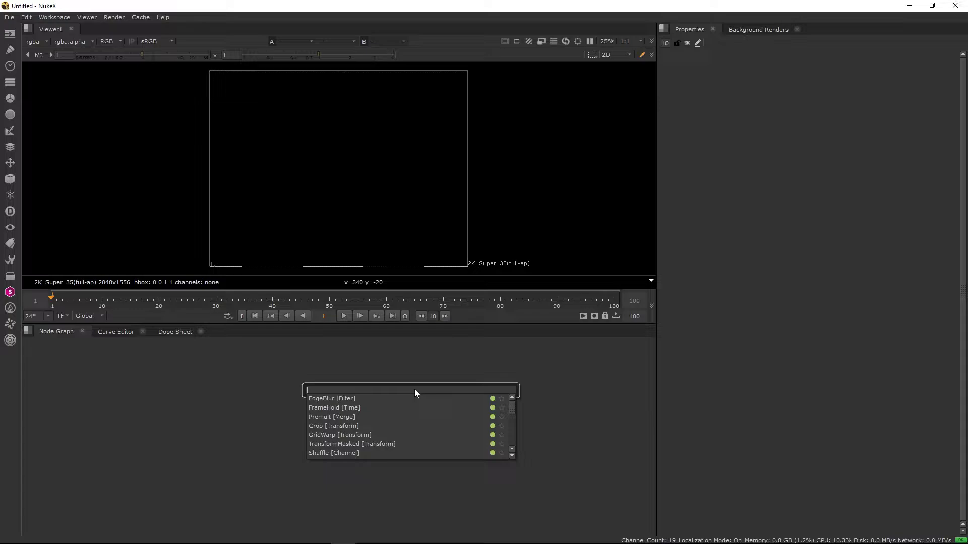
{"action": "left_click", "coordinate": [7, 18]}
{"action": "mouse_move", "coordinate": [139, 18]}
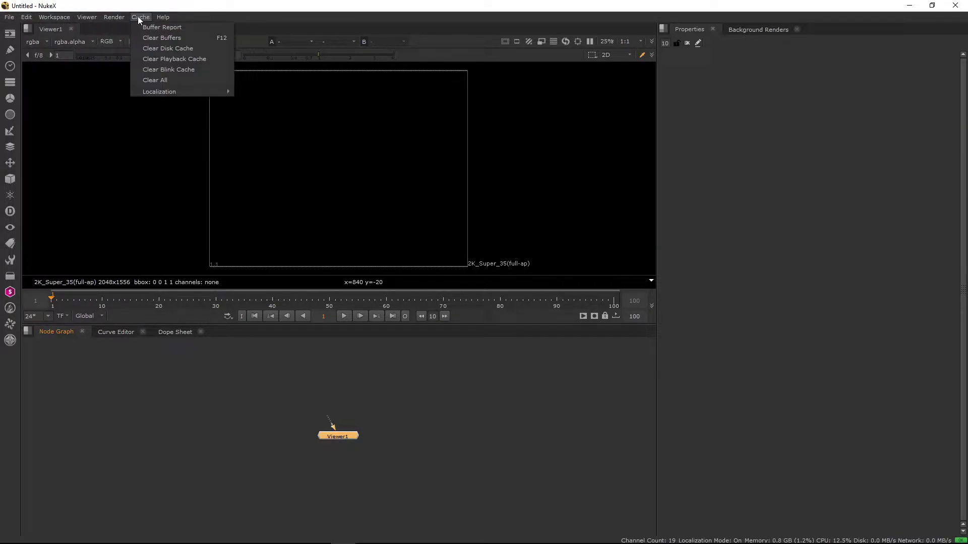
{"action": "left_click", "coordinate": [309, 218]}
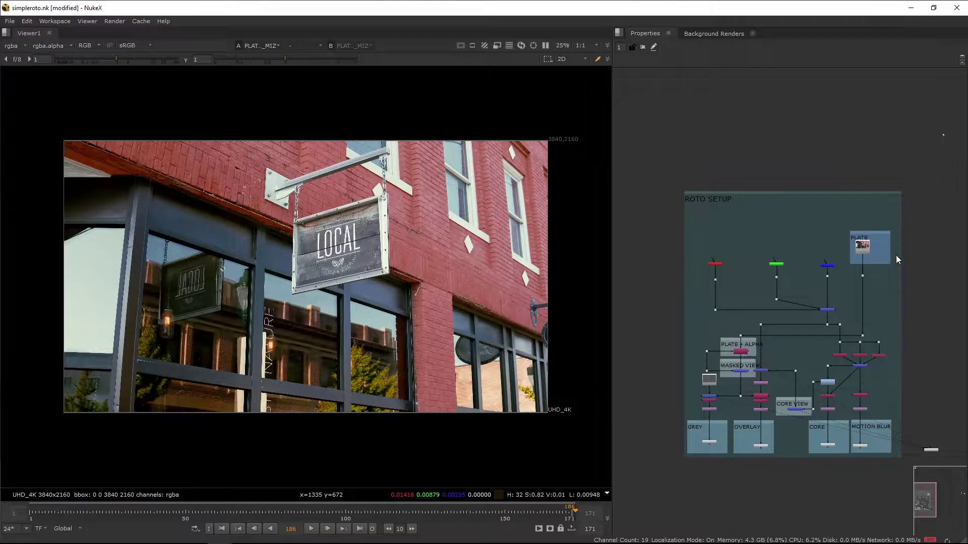
Select and clear the ROTO SETUP backdrop nodes, then frame and reselect them.
{"action": "left_click_drag", "start_coordinate": [943, 135], "coordinate": [655, 497]}
{"action": "left_click_drag", "start_coordinate": [939, 156], "coordinate": [648, 493]}
{"action": "left_click", "coordinate": [639, 369]}
{"action": "scroll", "coordinate": [639, 397], "scroll_direction": "up", "scroll_amount": 4}
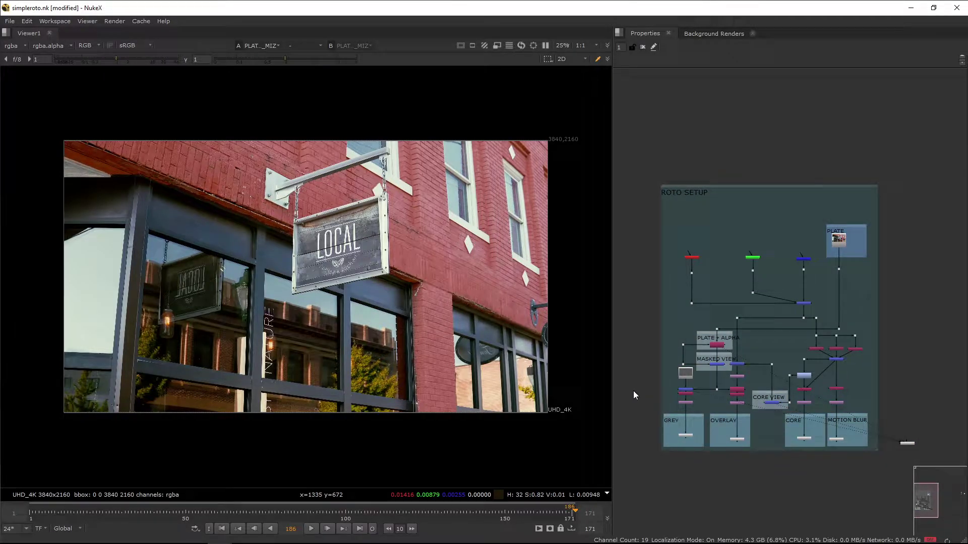
{"action": "middle_click_drag", "start_coordinate": [637, 395], "coordinate": [606, 394]}
{"action": "scroll", "coordinate": [623, 337], "scroll_direction": "down", "scroll_amount": 3}
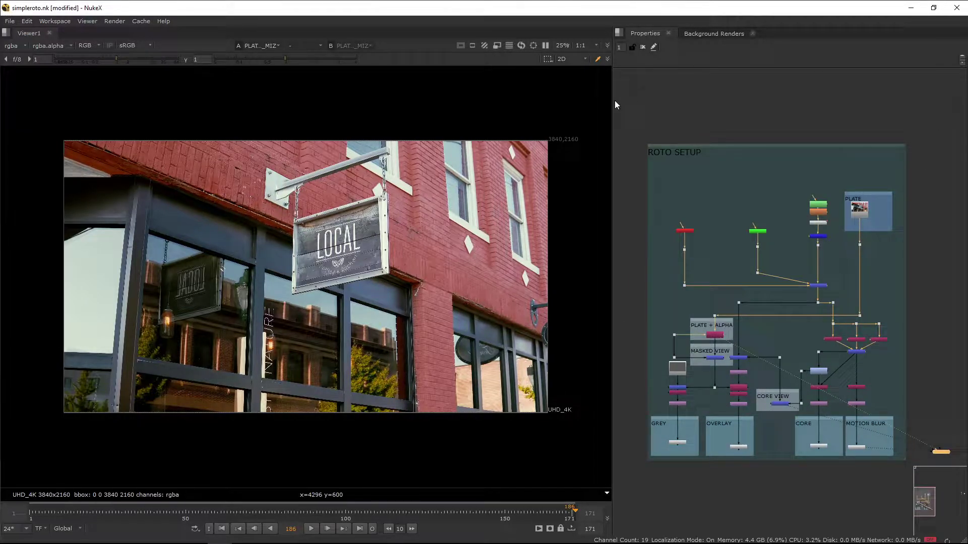
{"action": "left_click_drag", "start_coordinate": [626, 106], "coordinate": [906, 473]}
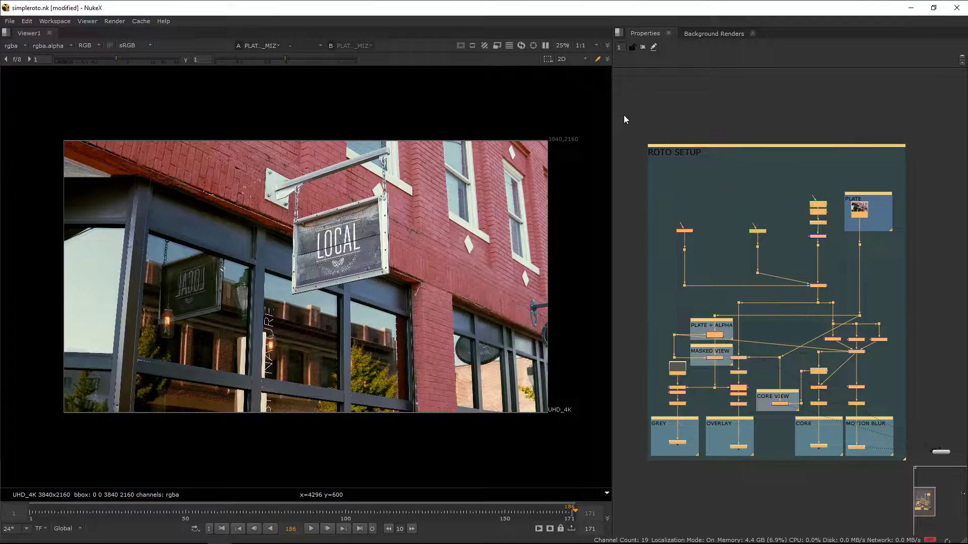
{"action": "left_click_drag", "start_coordinate": [624, 115], "coordinate": [636, 282]}
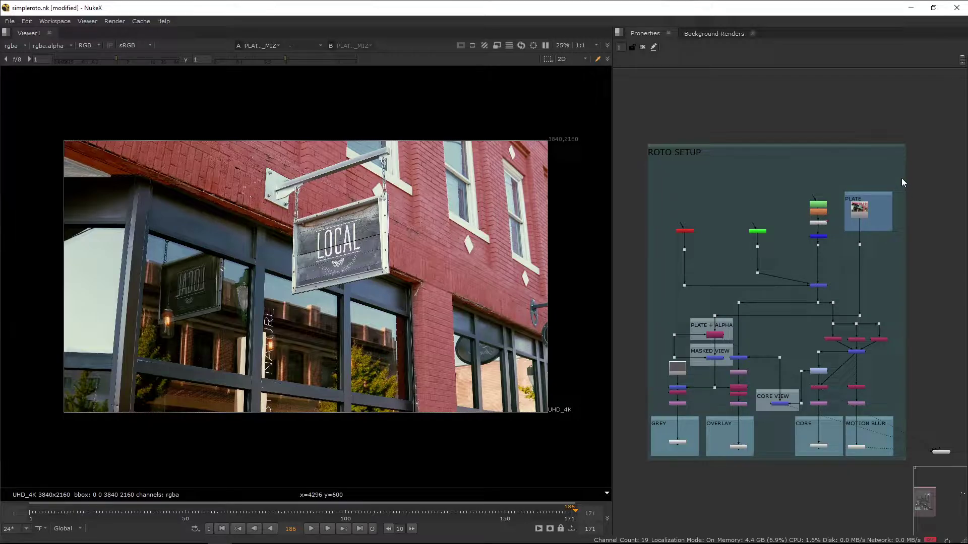
{"action": "left_click_drag", "start_coordinate": [902, 178], "coordinate": [841, 238]}
{"action": "left_click_drag", "start_coordinate": [836, 183], "coordinate": [671, 296]}
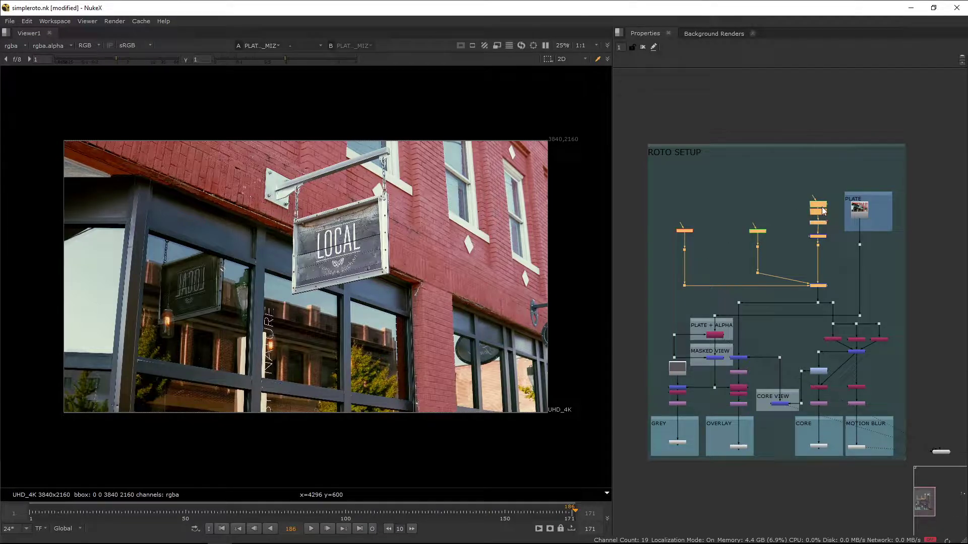
{"action": "left_click_drag", "start_coordinate": [787, 186], "coordinate": [832, 252]}
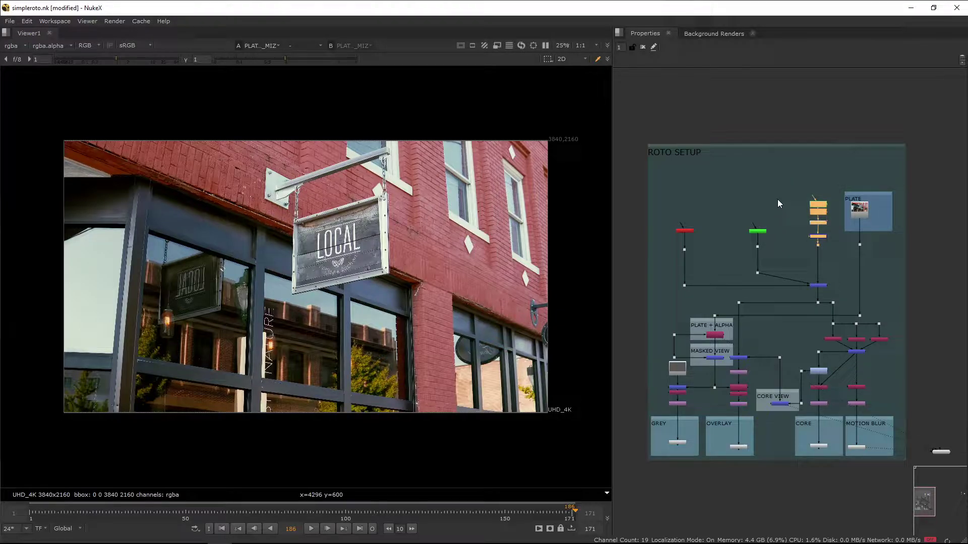
{"action": "mouse_move", "coordinate": [778, 198]}
{"action": "left_mouse_down"}
{"action": "mouse_move", "coordinate": [736, 246]}
{"action": "mouse_move", "coordinate": [674, 247]}
{"action": "left_mouse_up"}
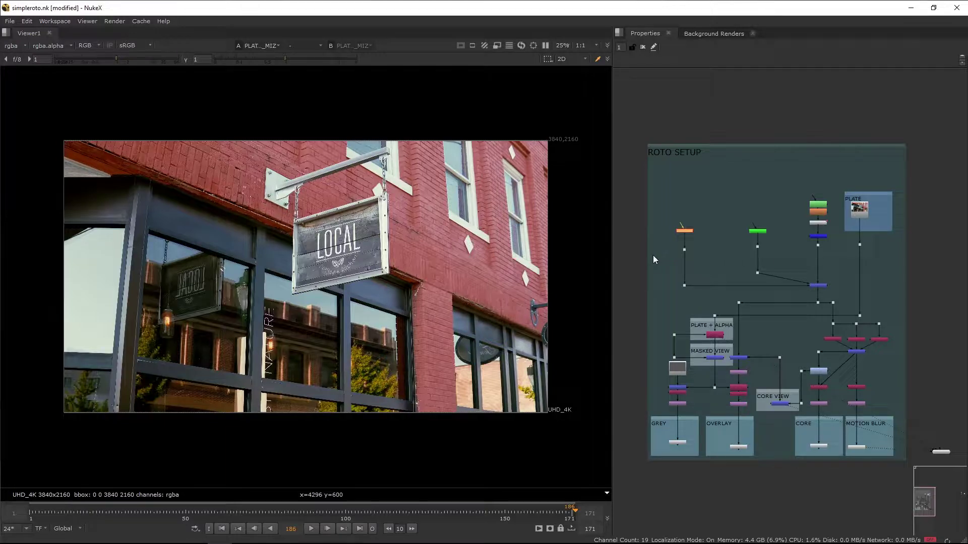
{"action": "left_click", "coordinate": [801, 324]}
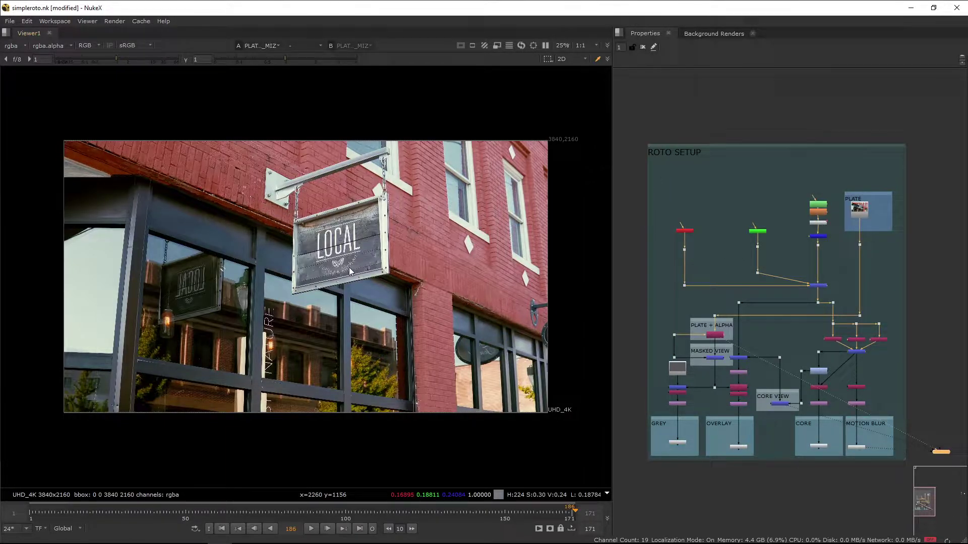
Toggle the alpha matte on and off, then view the MASKED VIEW and GREY outputs.
{"action": "key", "text": "a"}
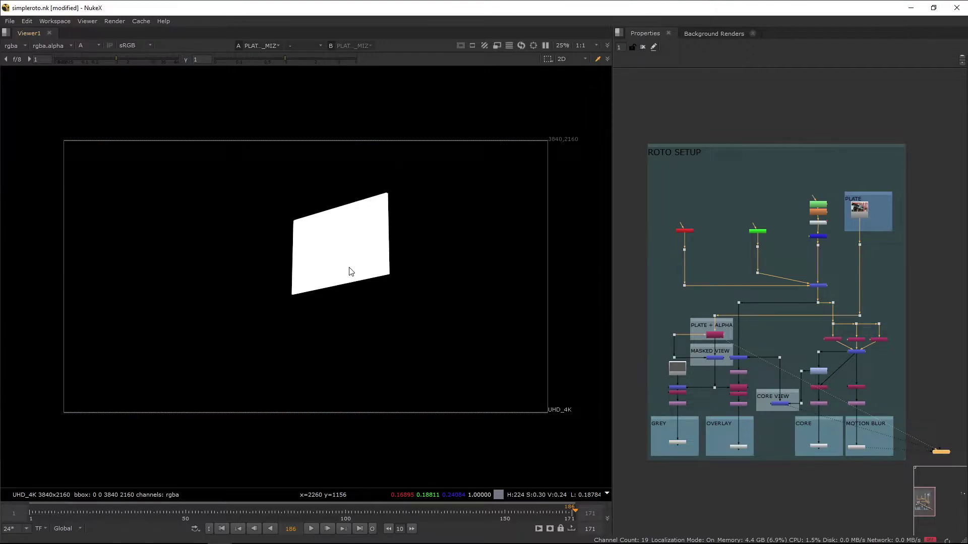
{"action": "key", "text": "a"}
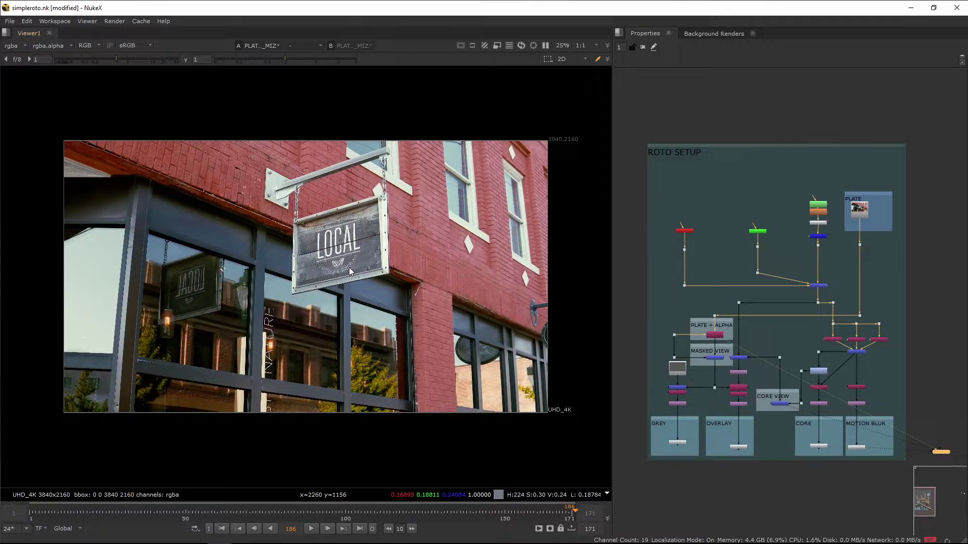
{"action": "left_click", "coordinate": [714, 357]}
{"action": "key", "text": "1"}
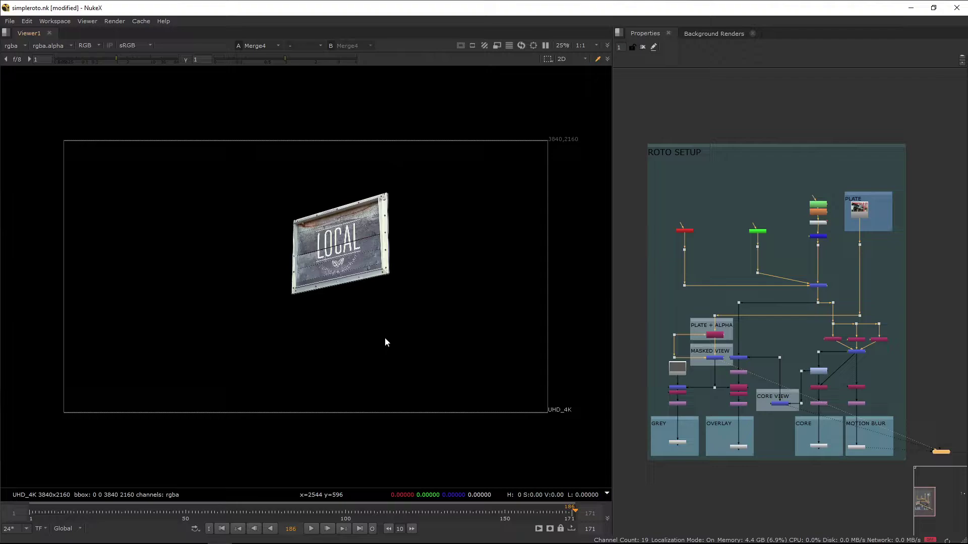
{"action": "left_click", "coordinate": [682, 388]}
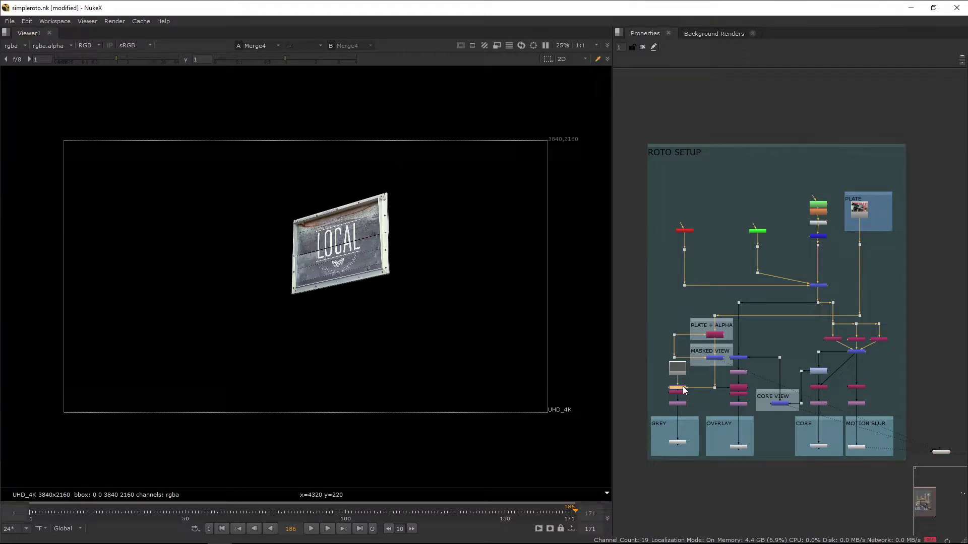
{"action": "key", "text": "1"}
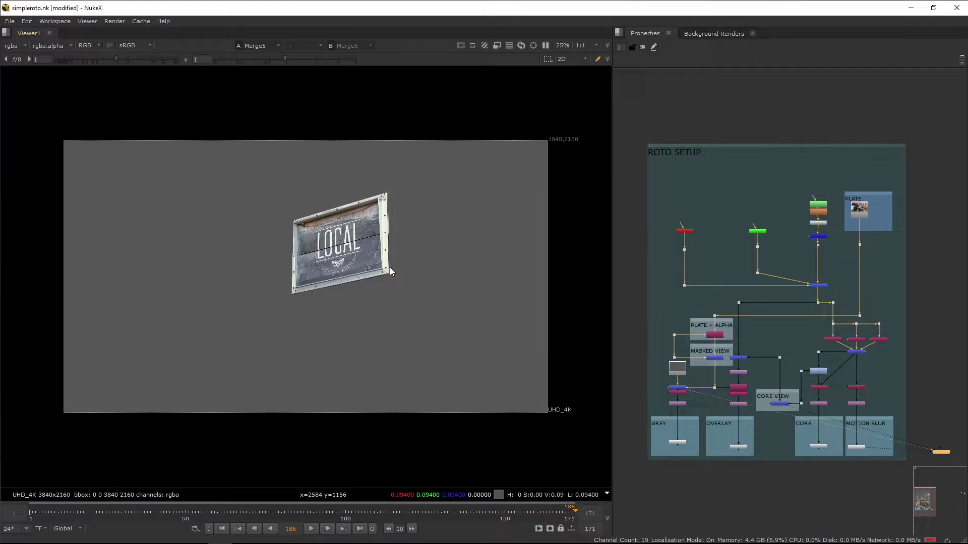
View the OVERLAY output, then the CORE VIEW solid blue matte over the plate.
{"action": "left_click", "coordinate": [739, 388]}
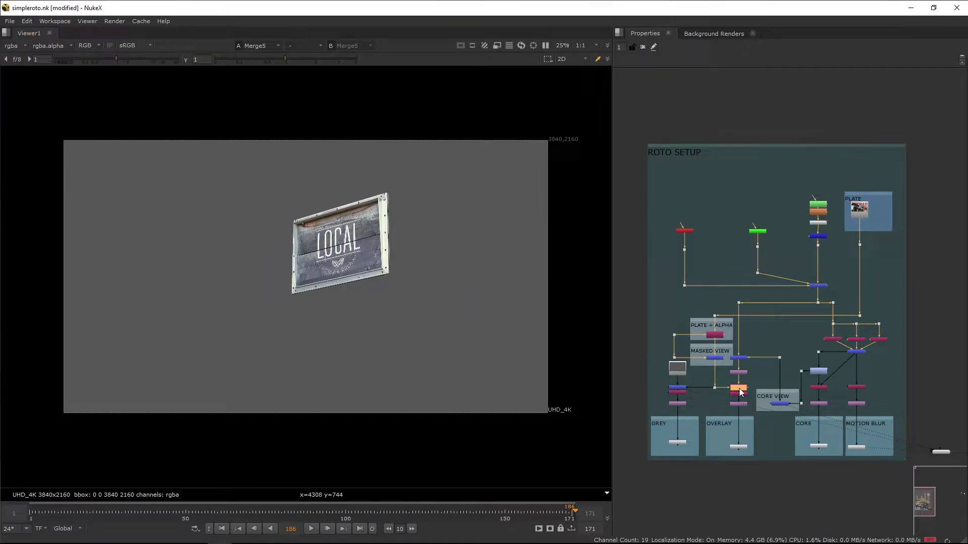
{"action": "key", "text": "1"}
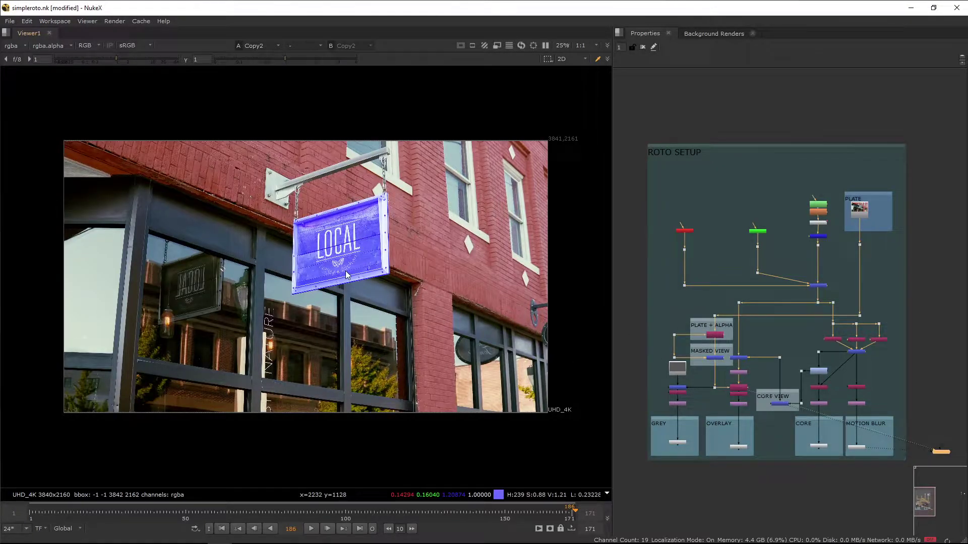
{"action": "left_click", "coordinate": [826, 236]}
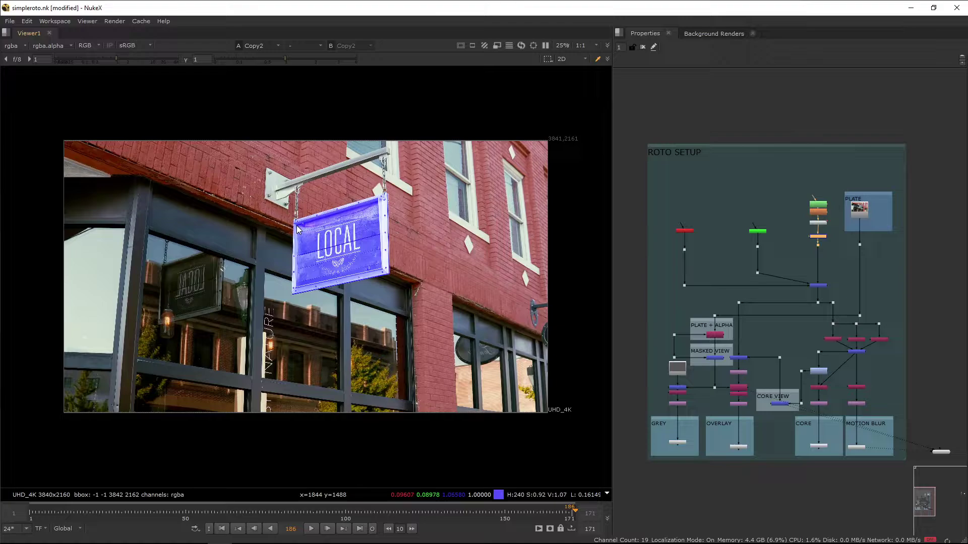
{"action": "left_click", "coordinate": [774, 405]}
{"action": "key", "text": "1"}
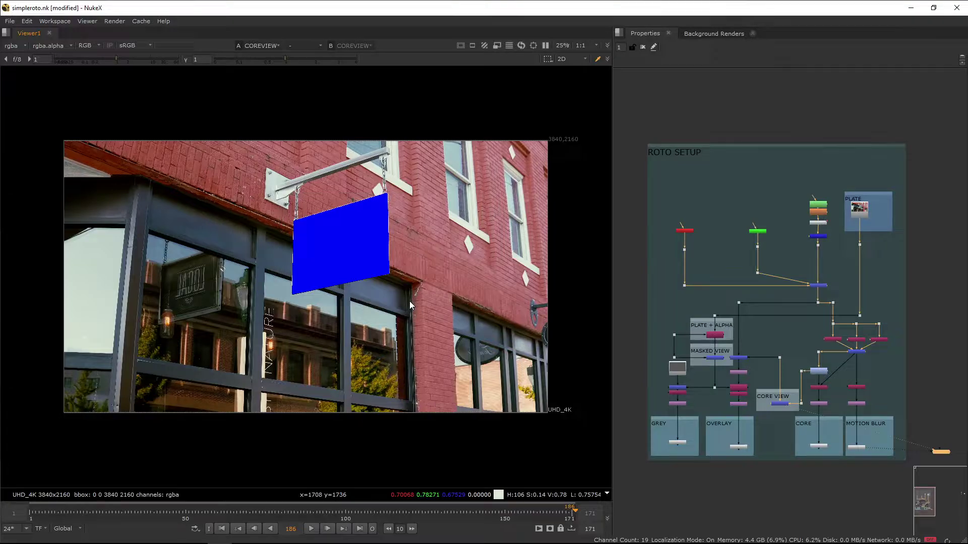
Preview the MB1 and MOTION BLUR outputs, then marquee-select the CORE and MOTION BLUR nodes.
{"action": "left_click_drag", "start_coordinate": [798, 308], "coordinate": [658, 413]}
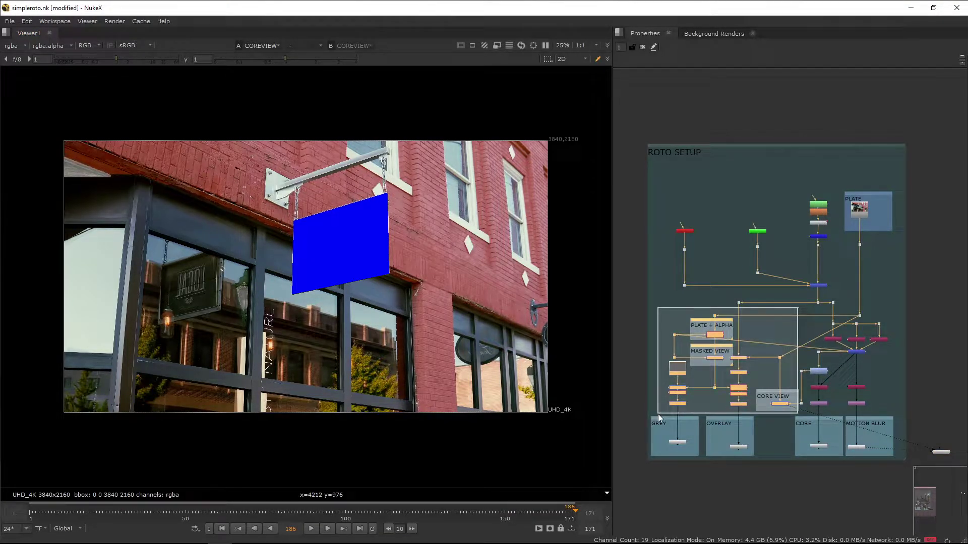
{"action": "left_click_drag", "start_coordinate": [896, 331], "coordinate": [809, 423]}
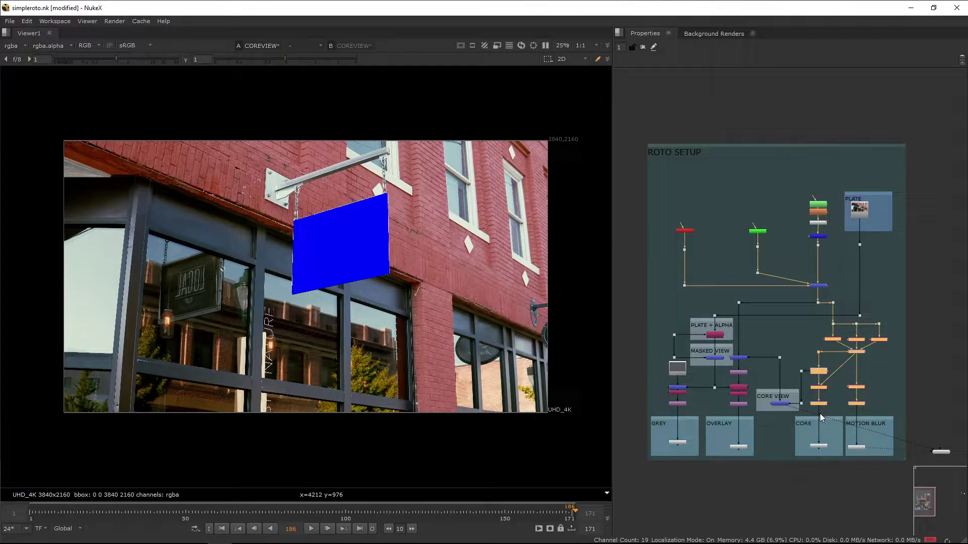
{"action": "left_click", "coordinate": [820, 445]}
{"action": "key", "text": "1"}
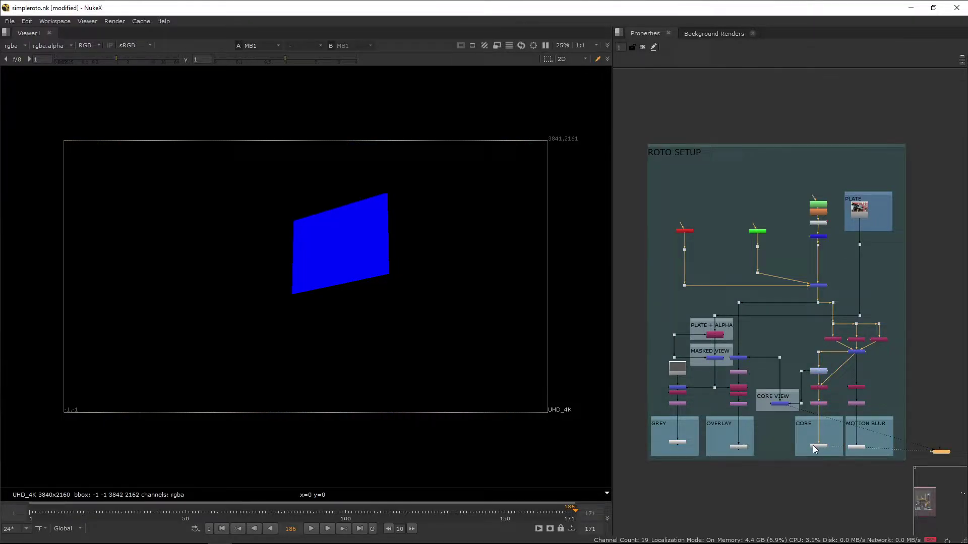
{"action": "left_click", "coordinate": [860, 446]}
{"action": "key", "text": "1"}
{"action": "left_click", "coordinate": [874, 435]}
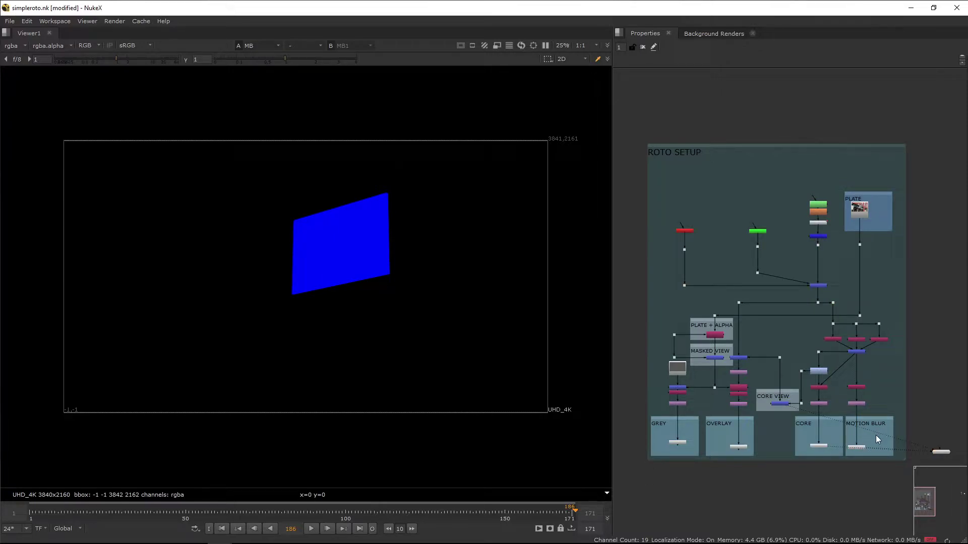
{"action": "left_click_drag", "start_coordinate": [875, 434], "coordinate": [791, 462]}
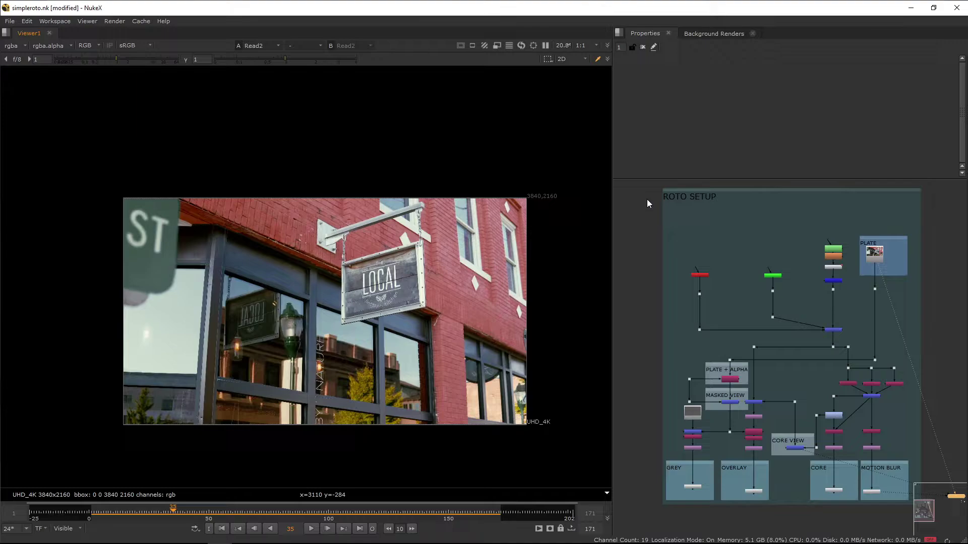
{"action": "left_click", "coordinate": [311, 529]}
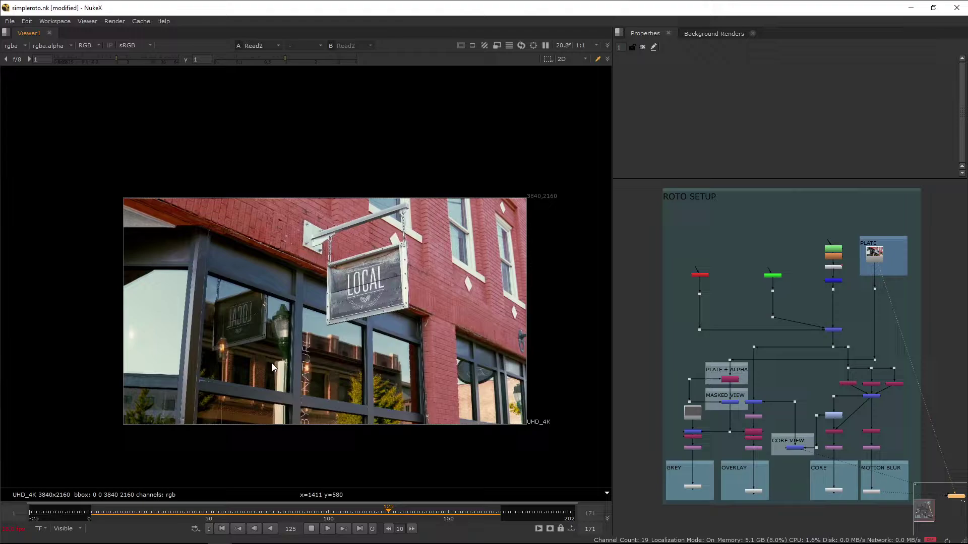
{"action": "key", "text": "f"}
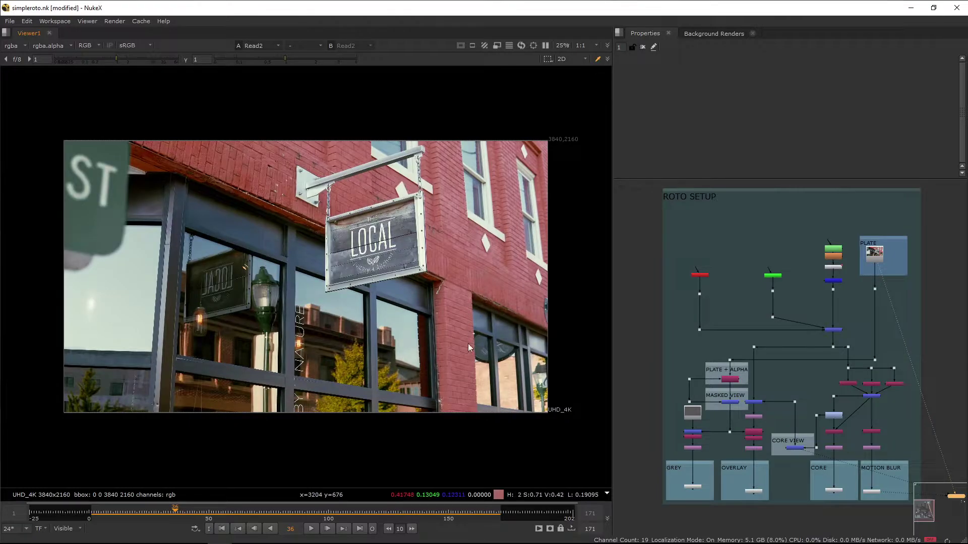
{"action": "left_click", "coordinate": [92, 518]}
{"action": "left_click", "coordinate": [133, 511]}
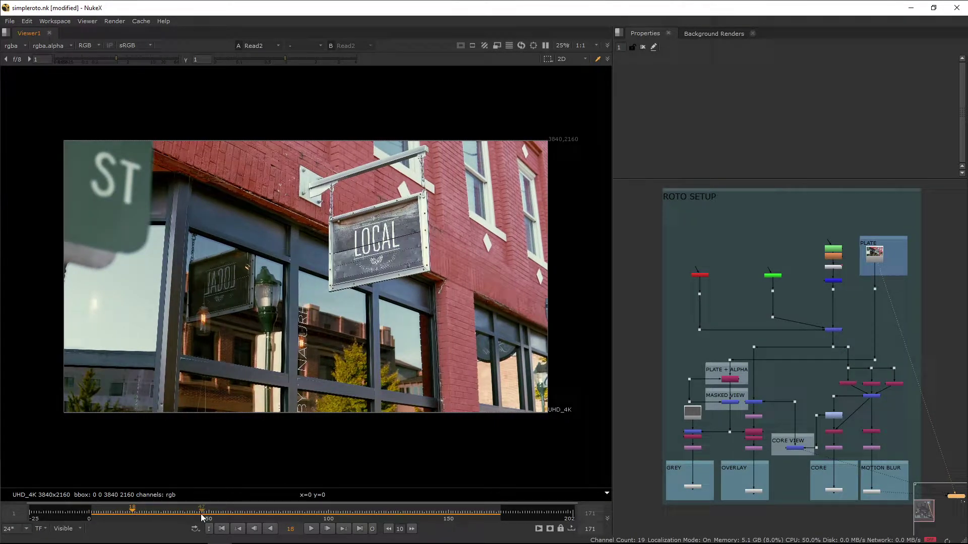
{"action": "left_click_drag", "start_coordinate": [298, 516], "coordinate": [158, 512]}
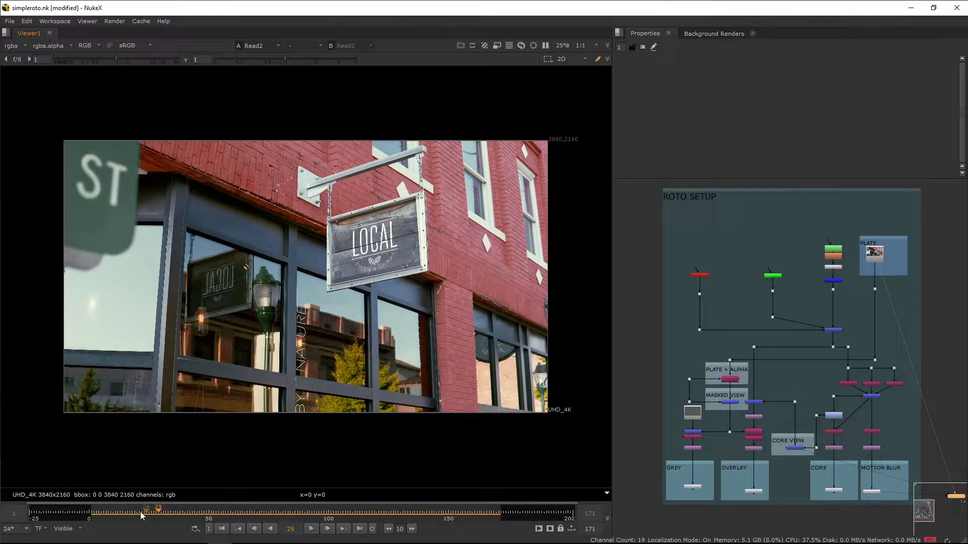
{"action": "left_click", "coordinate": [94, 513]}
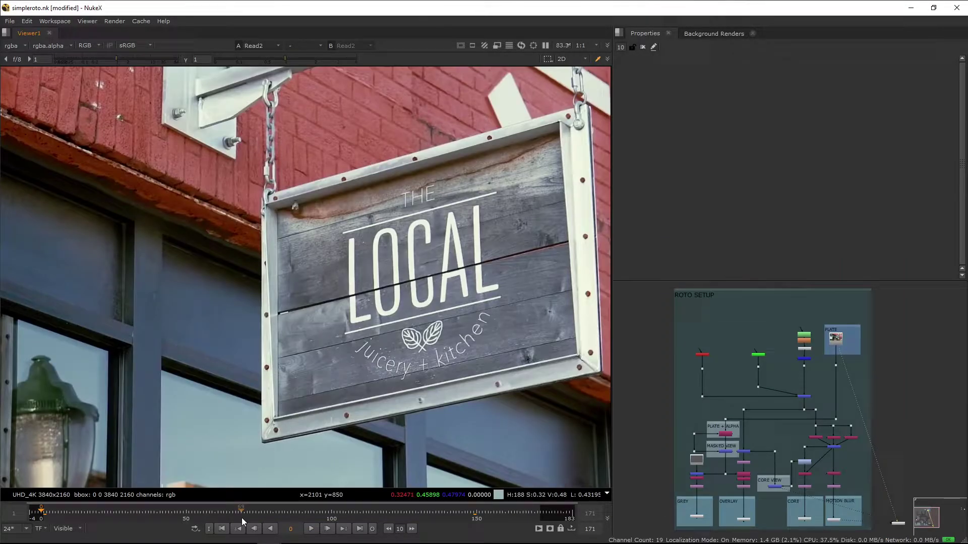
{"action": "left_click_drag", "start_coordinate": [184, 512], "coordinate": [537, 515]}
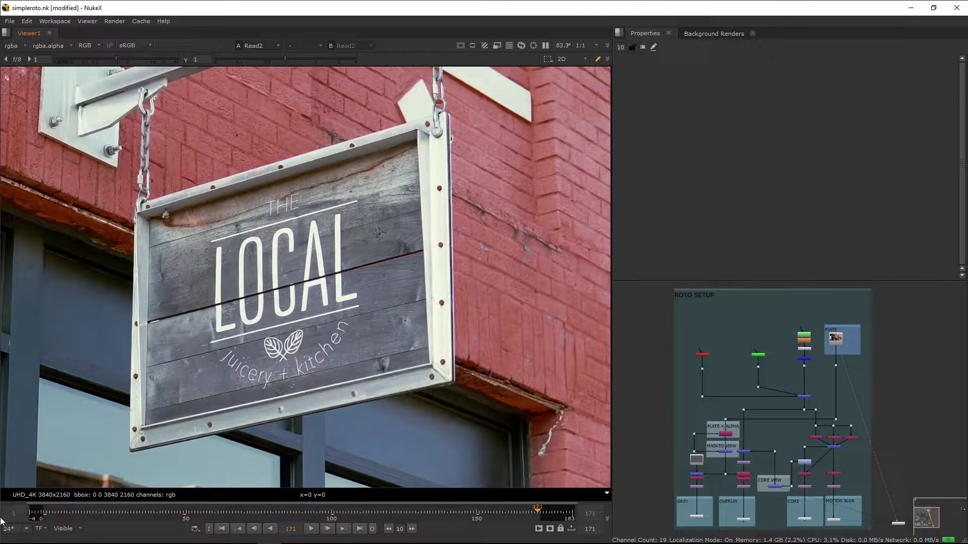
{"action": "left_click_drag", "start_coordinate": [46, 513], "coordinate": [331, 513]}
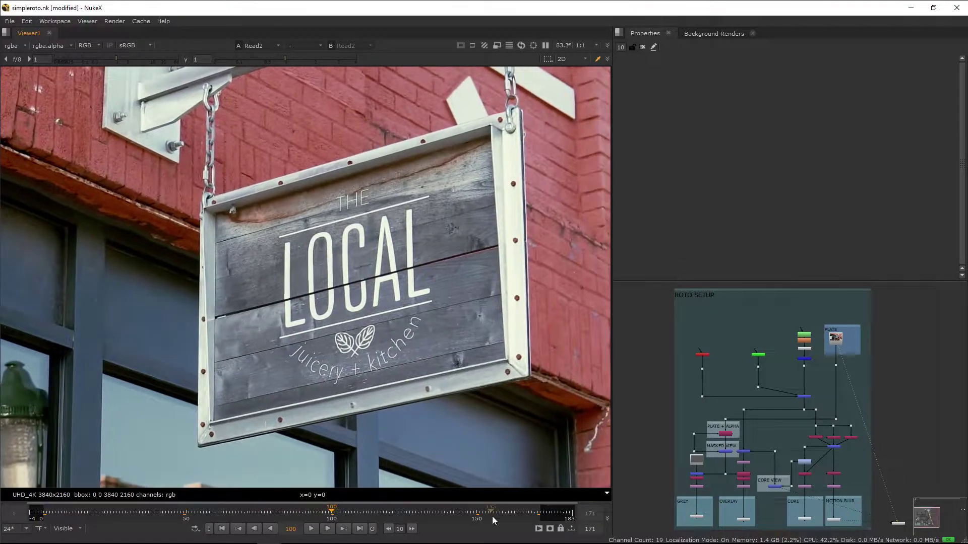
{"action": "left_click", "coordinate": [538, 514]}
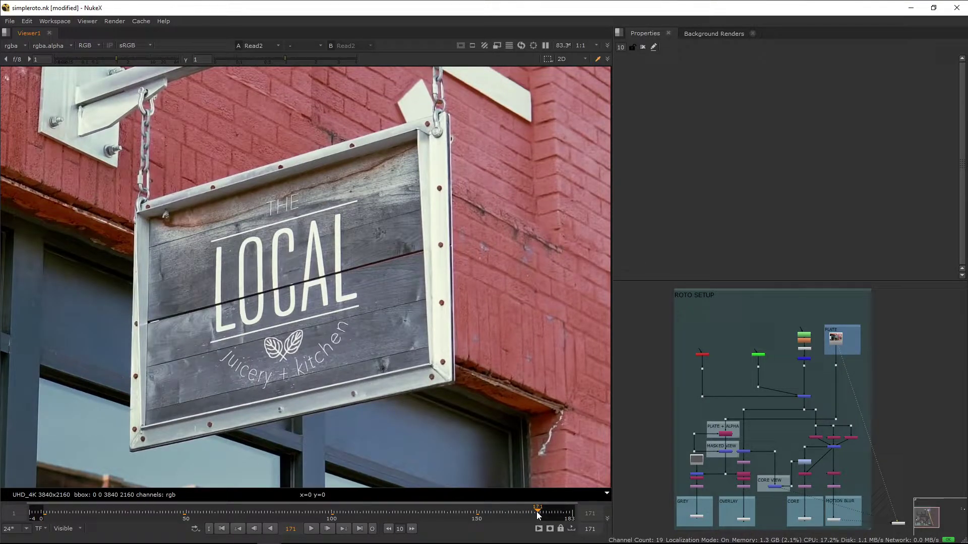
{"action": "left_click", "coordinate": [44, 513]}
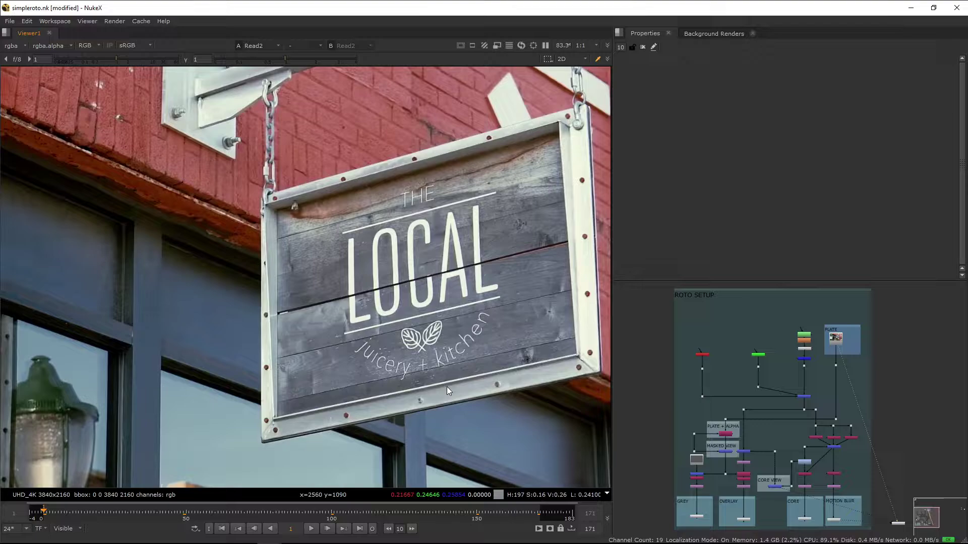
{"action": "middle_click_drag", "start_coordinate": [446, 386], "coordinate": [325, 380]}
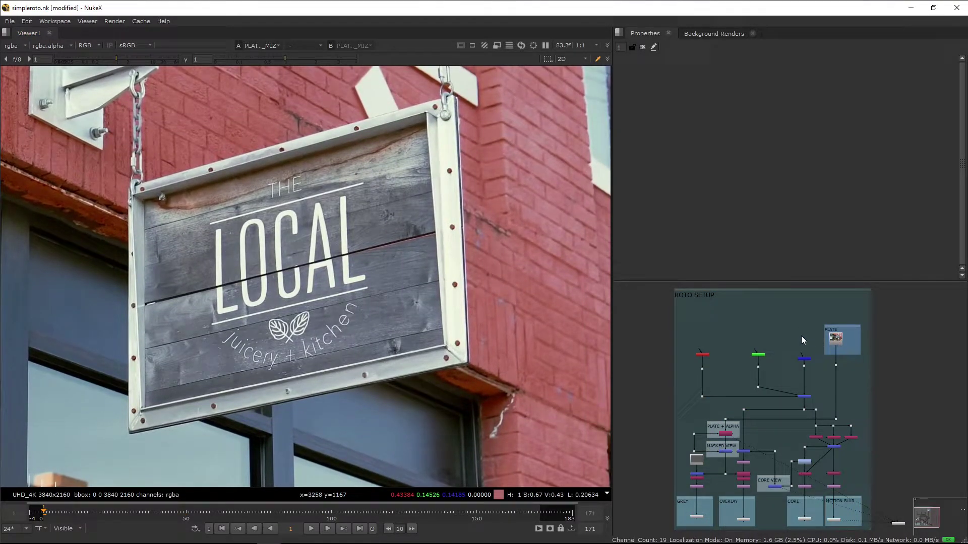
Add a Roto3 node and place Bezier points on the LOCAL sign's four corners.
{"action": "key", "text": "o"}
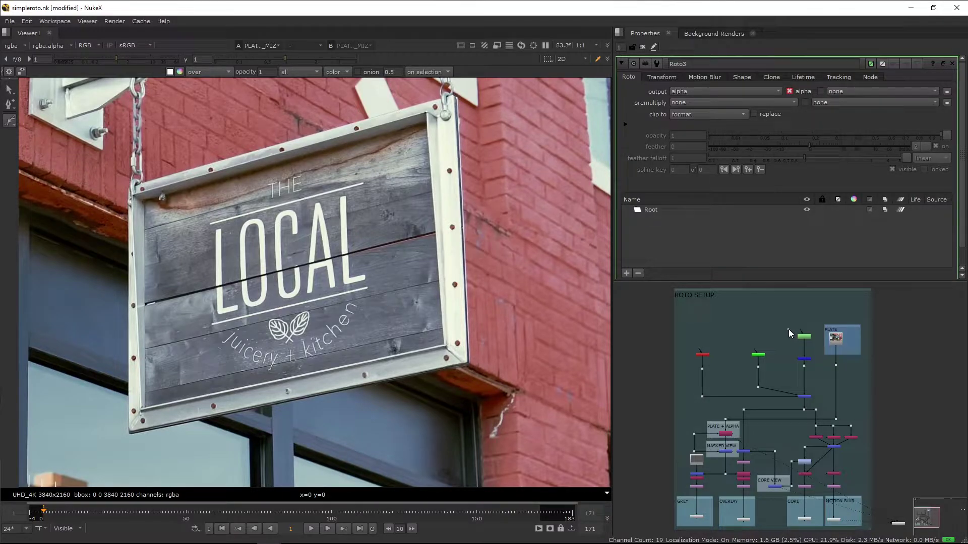
{"action": "mouse_move", "coordinate": [802, 342]}
{"action": "left_mouse_down"}
{"action": "mouse_move", "coordinate": [792, 329]}
{"action": "mouse_move", "coordinate": [815, 353]}
{"action": "left_mouse_up"}
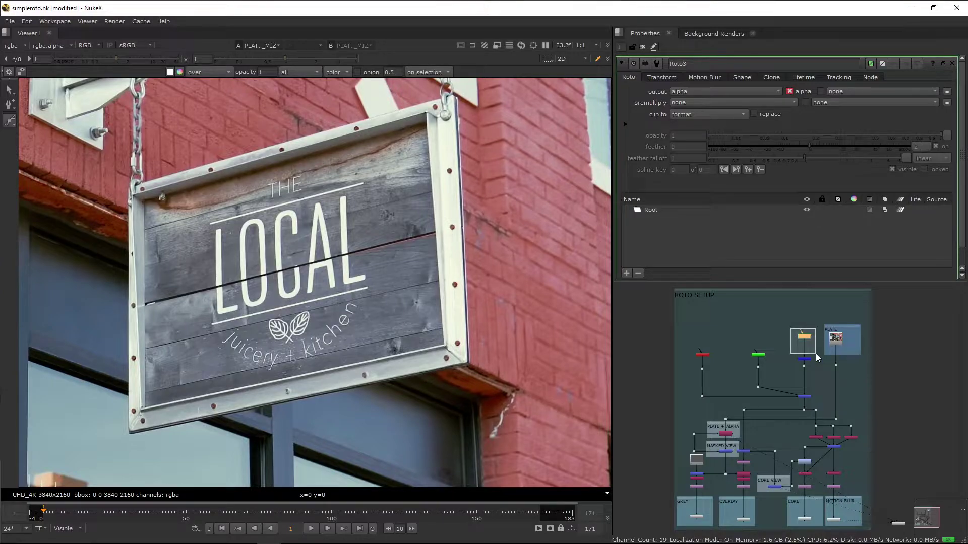
{"action": "left_click", "coordinate": [9, 122]}
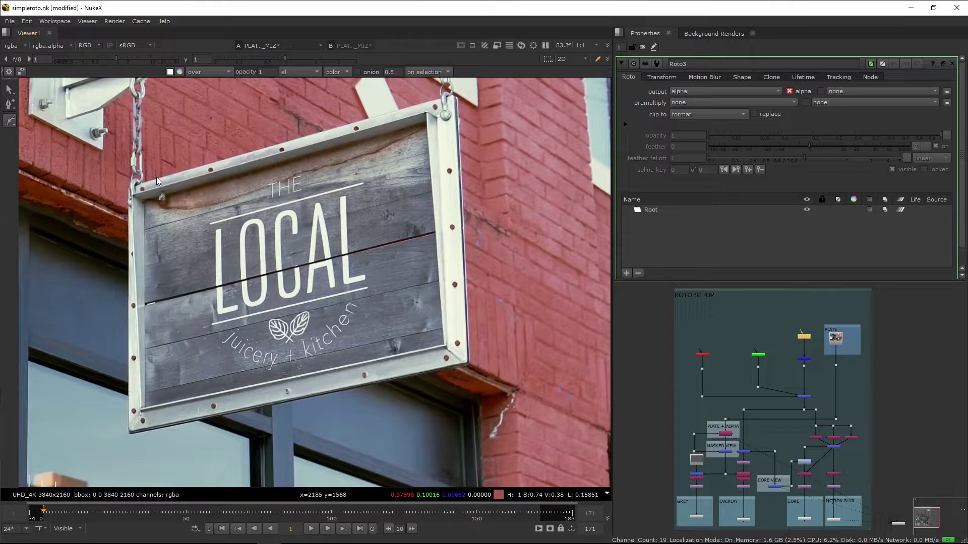
{"action": "left_click", "coordinate": [398, 143]}
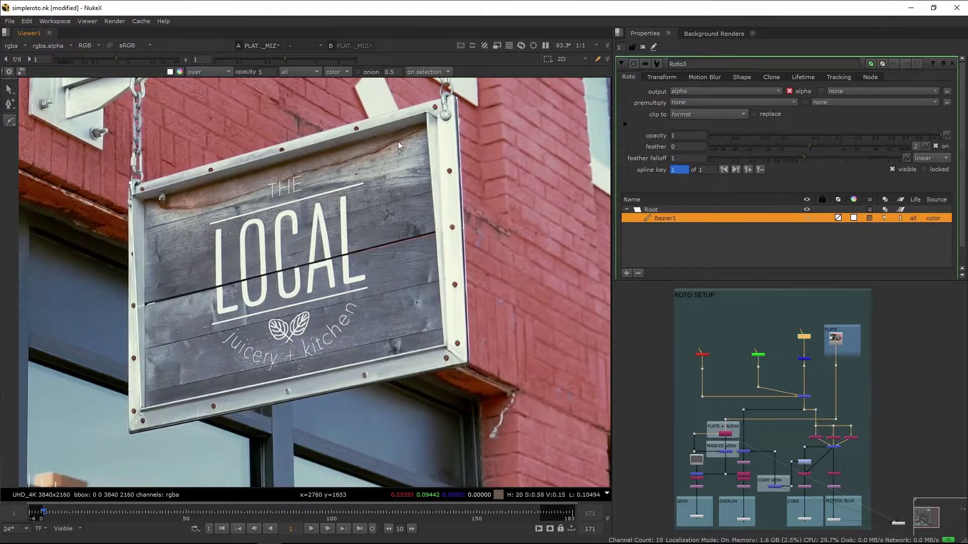
{"action": "left_click", "coordinate": [454, 96]}
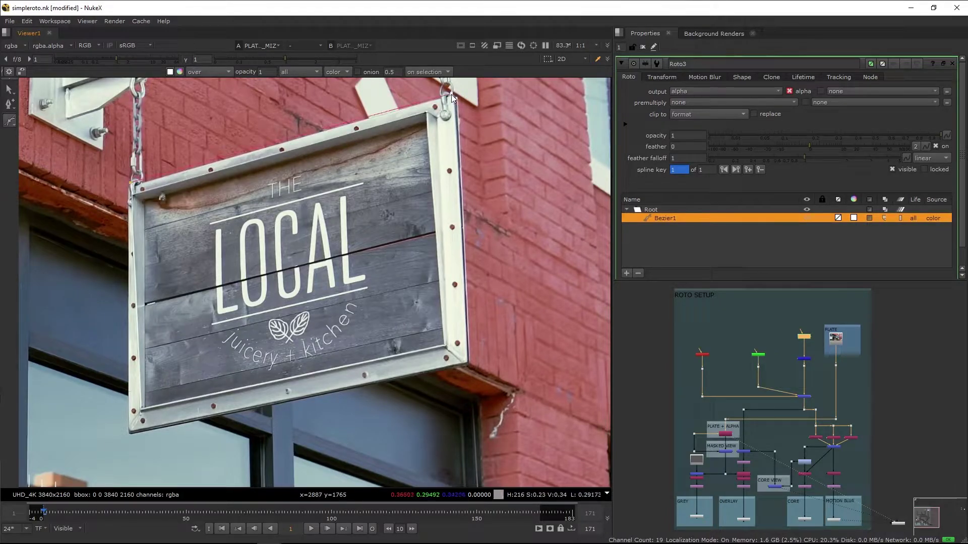
{"action": "left_click", "coordinate": [469, 361]}
{"action": "left_click", "coordinate": [464, 367]}
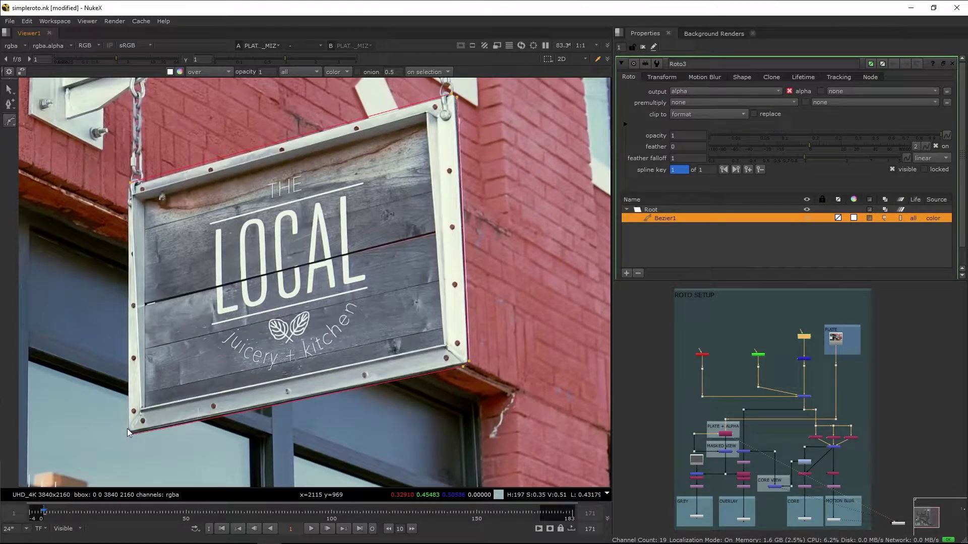
Close the Bezier shape and move its top-right point onto the sign's corner.
{"action": "left_click", "coordinate": [131, 181]}
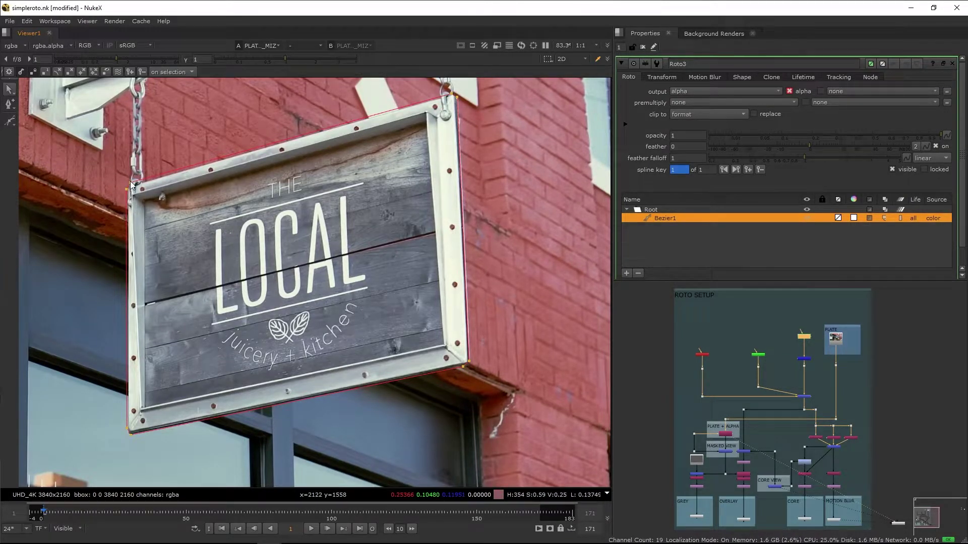
{"action": "scroll", "coordinate": [119, 184], "scroll_direction": "up", "scroll_amount": 8}
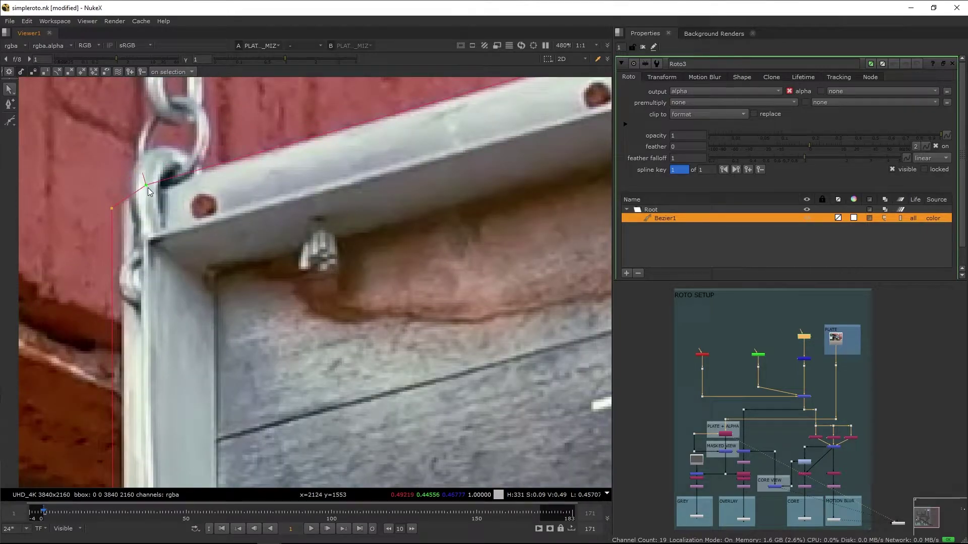
{"action": "scroll", "coordinate": [108, 210], "scroll_direction": "down", "scroll_amount": 8}
{"action": "scroll", "coordinate": [423, 178], "scroll_direction": "up", "scroll_amount": 8}
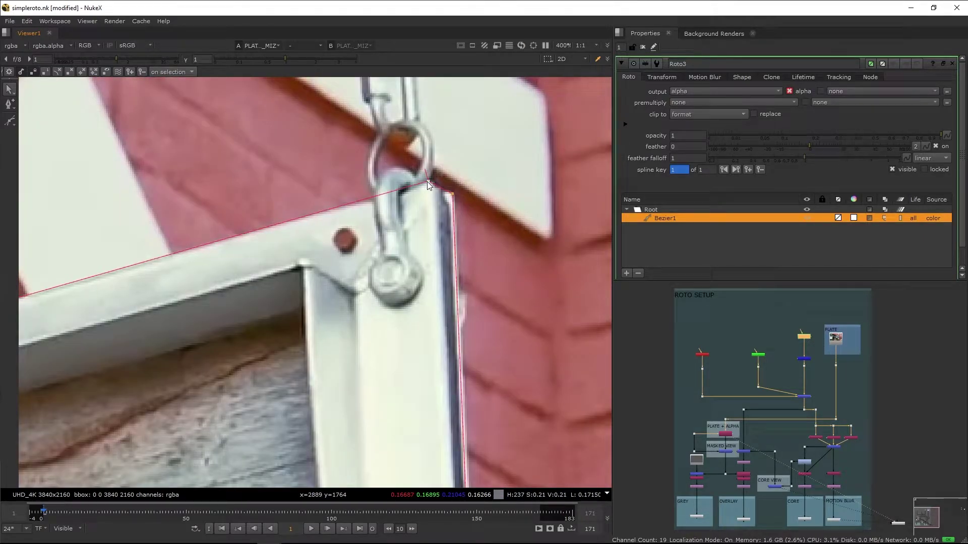
{"action": "left_click_drag", "start_coordinate": [428, 181], "coordinate": [451, 193]}
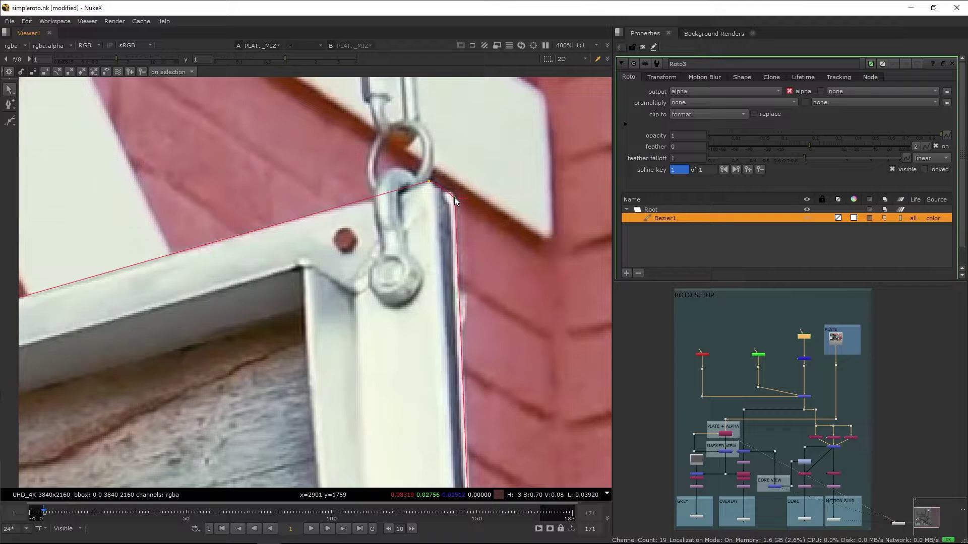
{"action": "scroll", "coordinate": [455, 198], "scroll_direction": "down", "scroll_amount": 8}
{"action": "scroll", "coordinate": [446, 385], "scroll_direction": "up", "scroll_amount": 7}
Move the bottom-right and bottom-left Bezier points onto the sign's corners.
{"action": "mouse_move", "coordinate": [447, 385]}
{"action": "left_mouse_down"}
{"action": "mouse_move", "coordinate": [419, 398]}
{"action": "mouse_move", "coordinate": [441, 395]}
{"action": "left_mouse_up"}
{"action": "scroll", "coordinate": [440, 396], "scroll_direction": "down", "scroll_amount": 7}
{"action": "scroll", "coordinate": [220, 403], "scroll_direction": "up", "scroll_amount": 8}
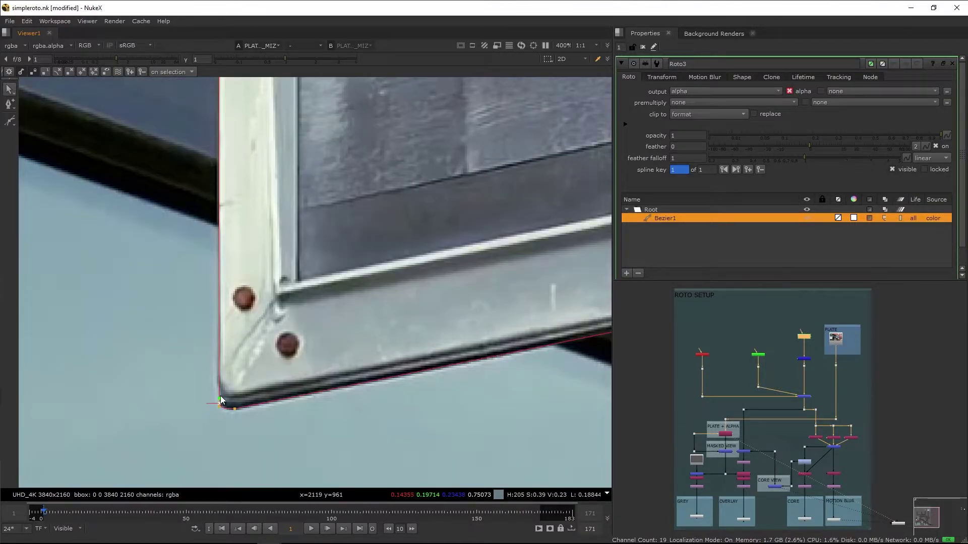
{"action": "left_click_drag", "start_coordinate": [218, 397], "coordinate": [217, 392]}
{"action": "scroll", "coordinate": [250, 346], "scroll_direction": "down", "scroll_amount": 8}
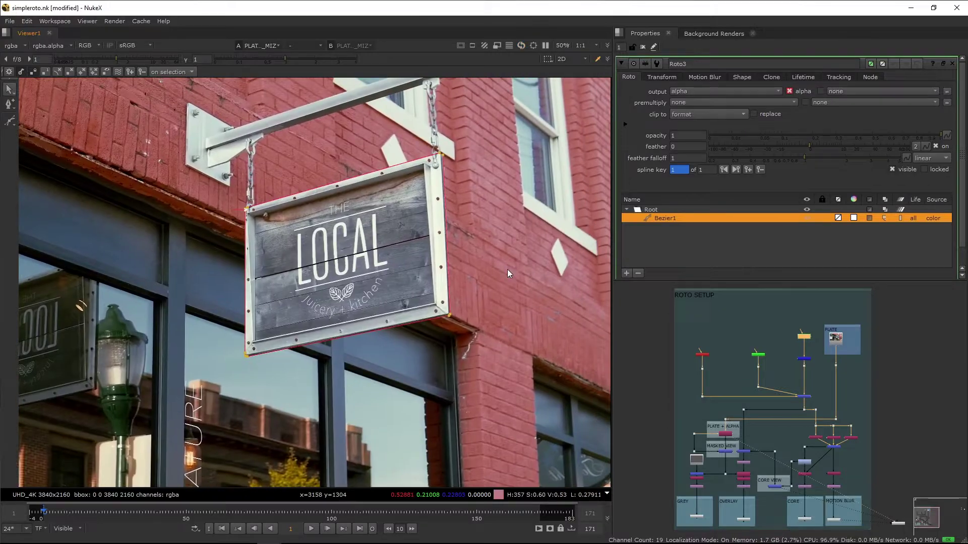
{"action": "scroll", "coordinate": [784, 334], "scroll_direction": "up", "scroll_amount": 2}
{"action": "scroll", "coordinate": [785, 335], "scroll_direction": "up", "scroll_amount": 1}
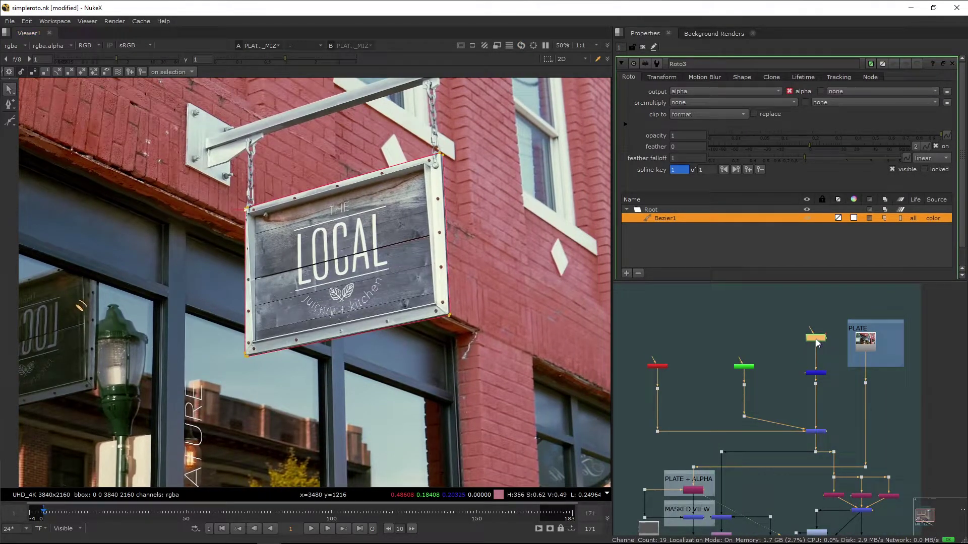
Add a Defocus3 node with defocus 1 to the roto tree and view its alpha.
{"action": "key", "text": "Tab"}
{"action": "type", "text": "de"}
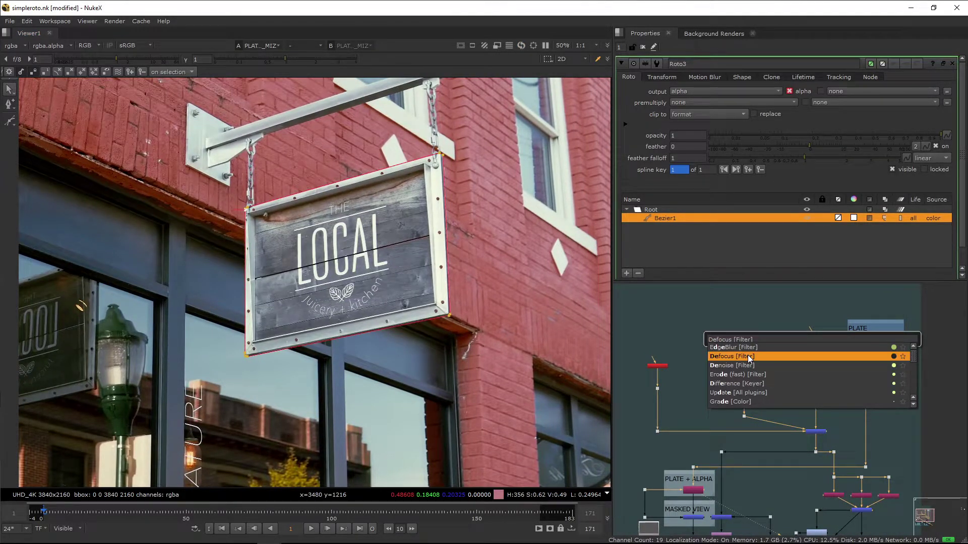
{"action": "left_click", "coordinate": [749, 356]}
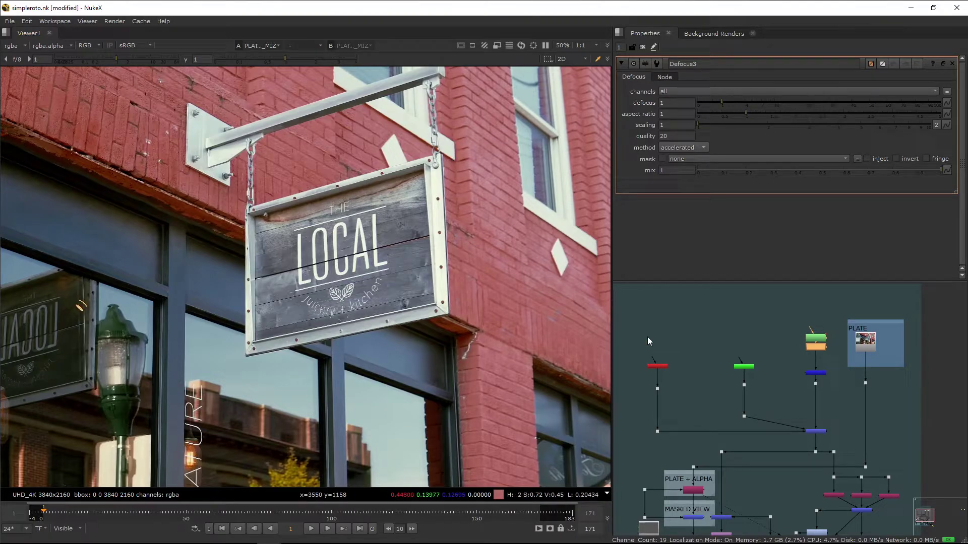
{"action": "middle_click_drag", "start_coordinate": [723, 484], "coordinate": [727, 449]}
{"action": "left_click", "coordinate": [699, 461]}
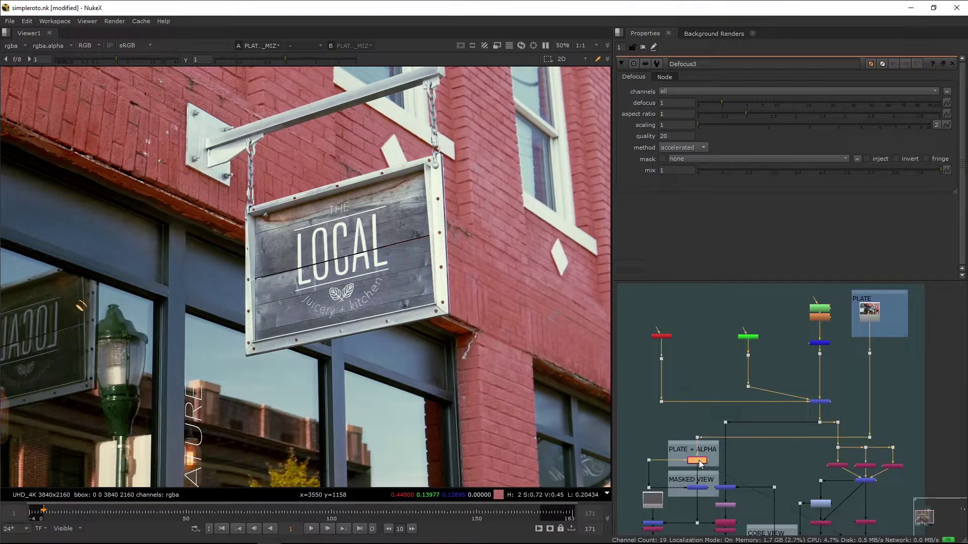
{"action": "scroll", "coordinate": [443, 161], "scroll_direction": "up", "scroll_amount": 10}
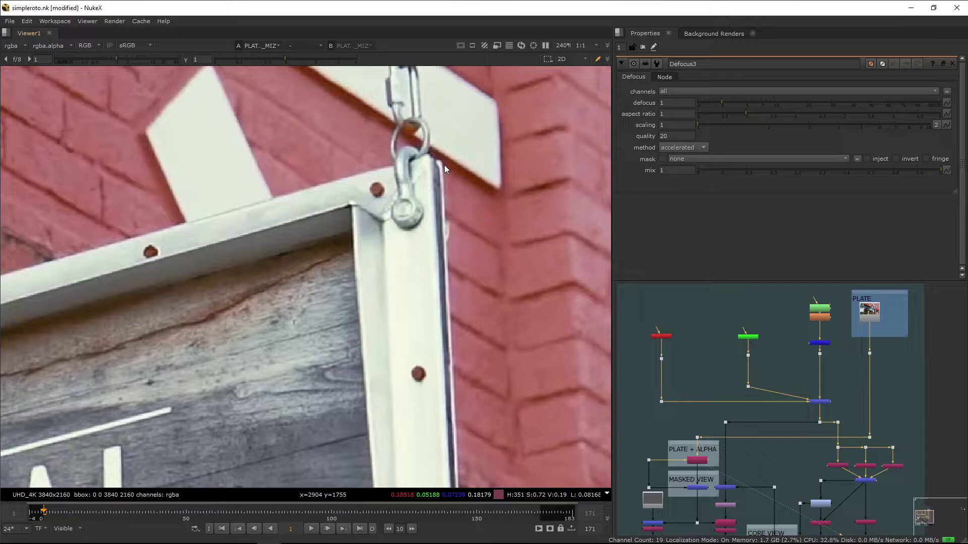
{"action": "key", "text": "a"}
{"action": "key", "text": "a"}
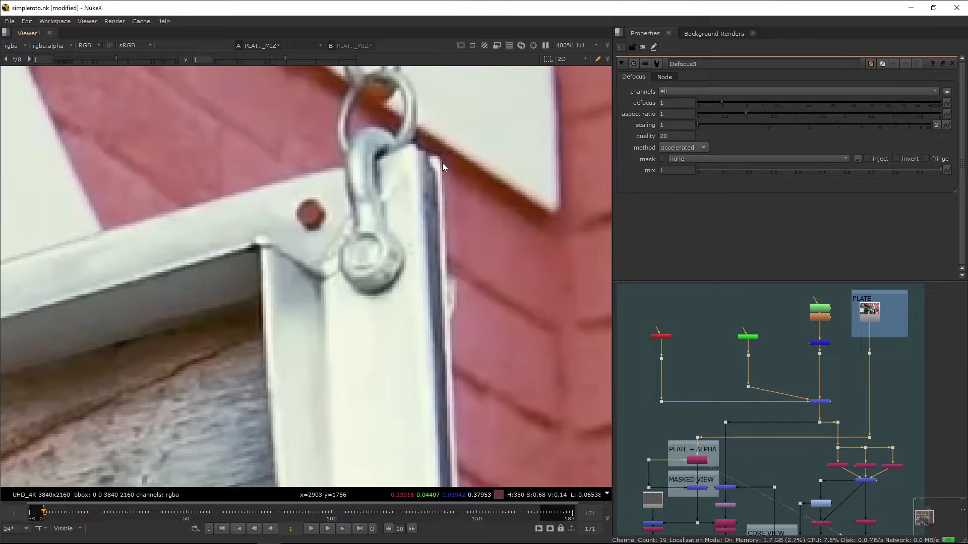
Nudge Roto3's top-right and left-edge Bezier points, comparing the alpha matte against the colour plate.
{"action": "double_click", "coordinate": [820, 309]}
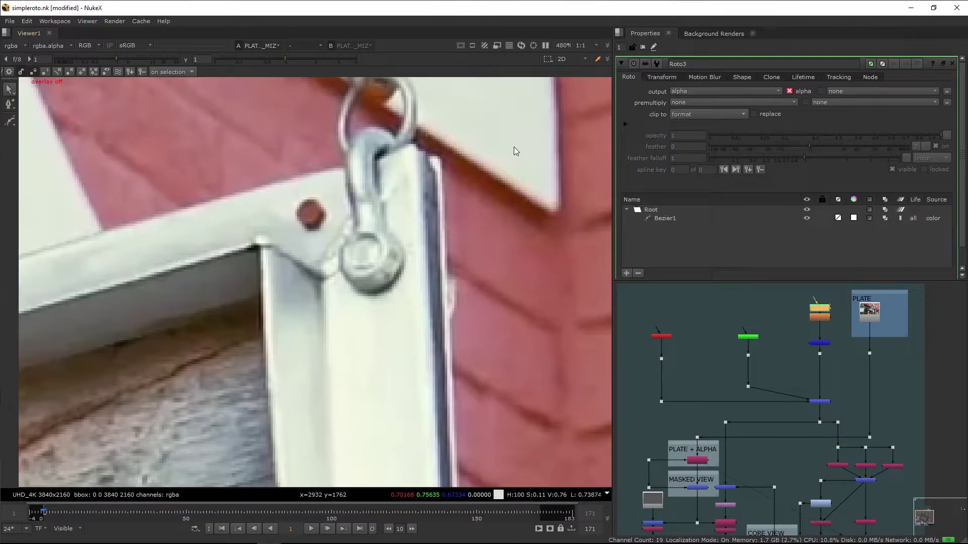
{"action": "left_click_drag", "start_coordinate": [443, 161], "coordinate": [443, 159]}
{"action": "key", "text": "a"}
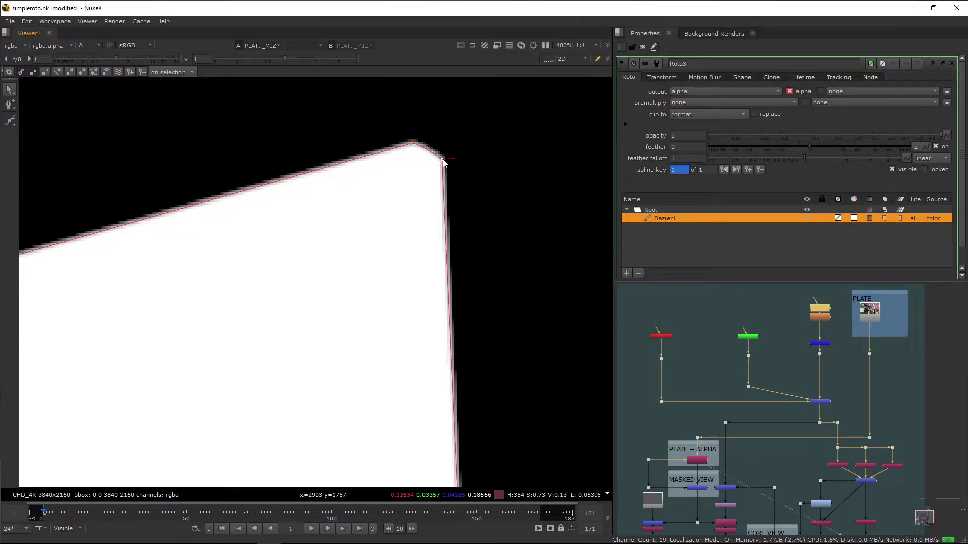
{"action": "key", "text": "a"}
{"action": "key", "text": "a"}
{"action": "key", "text": "a"}
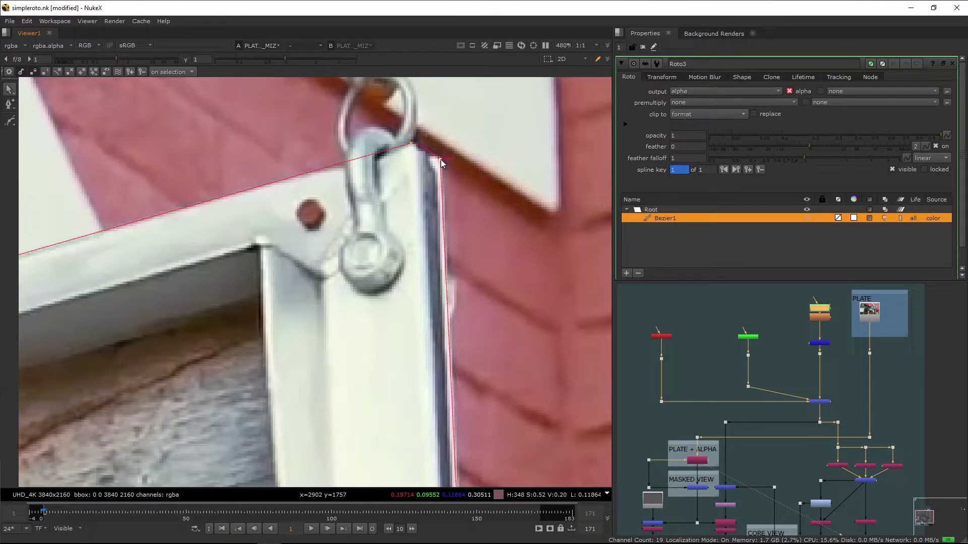
{"action": "key", "text": "a"}
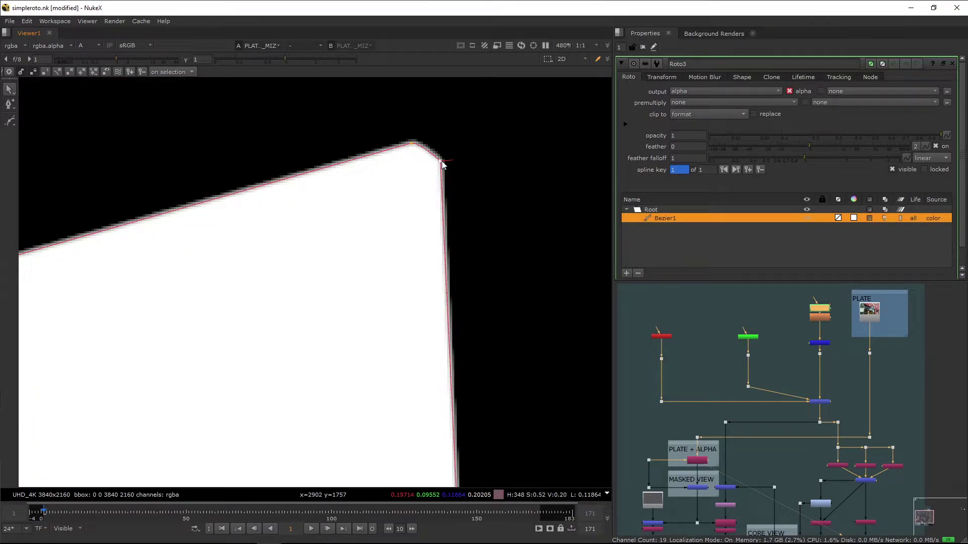
{"action": "key", "text": "a"}
{"action": "key", "text": "a"}
{"action": "key", "text": "a"}
{"action": "key", "text": "a"}
{"action": "key", "text": "a"}
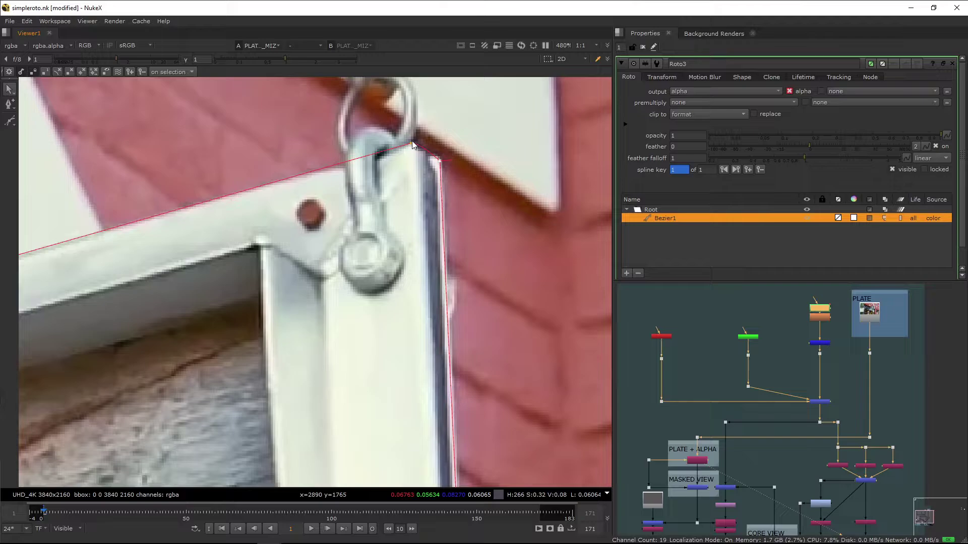
{"action": "key", "text": "a"}
{"action": "key", "text": "a"}
{"action": "key", "text": "a"}
{"action": "key", "text": "a"}
{"action": "key", "text": "a"}
{"action": "key", "text": "a"}
{"action": "key", "text": "a"}
{"action": "key", "text": "a"}
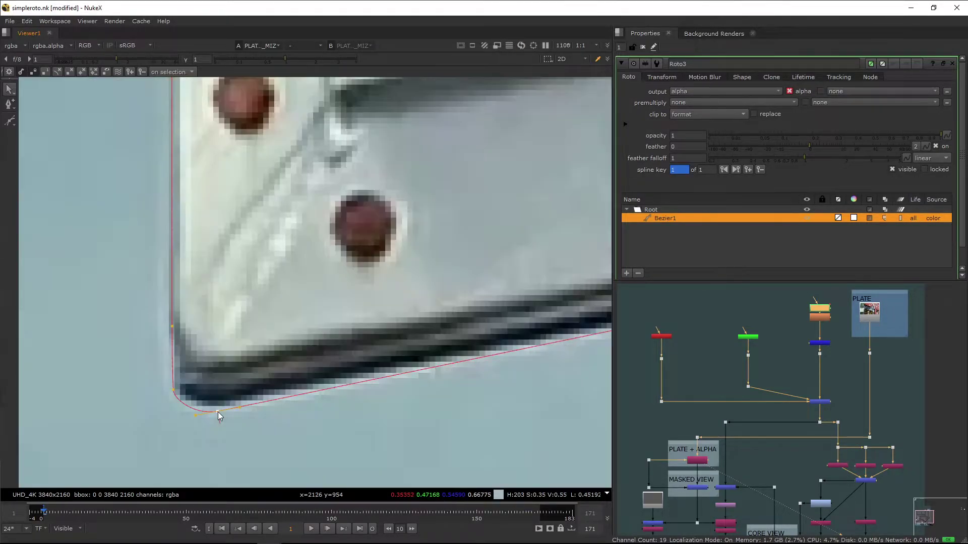
{"action": "key", "text": "a"}
{"action": "key", "text": "a"}
{"action": "key", "text": "a"}
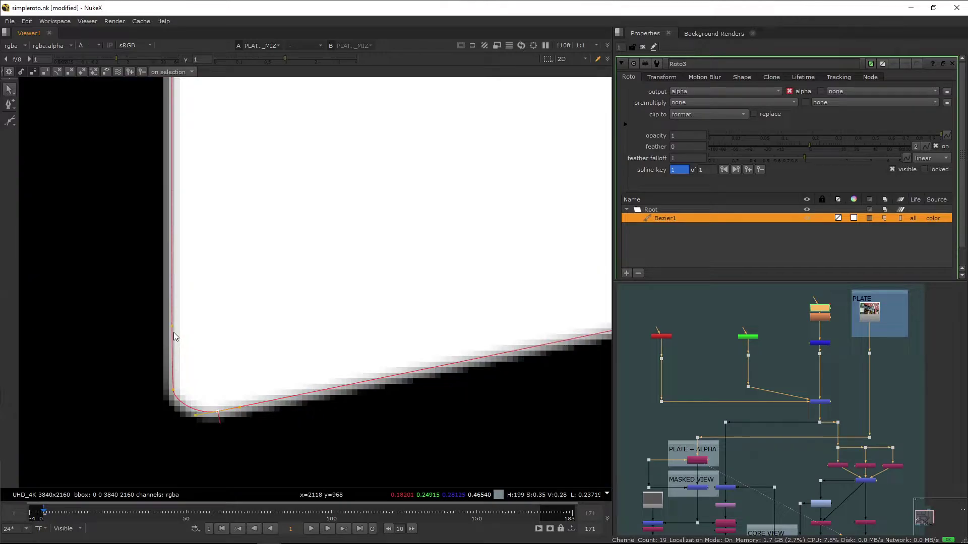
{"action": "key", "text": "a"}
{"action": "left_click_drag", "start_coordinate": [172, 326], "coordinate": [168, 325]}
{"action": "key", "text": "a"}
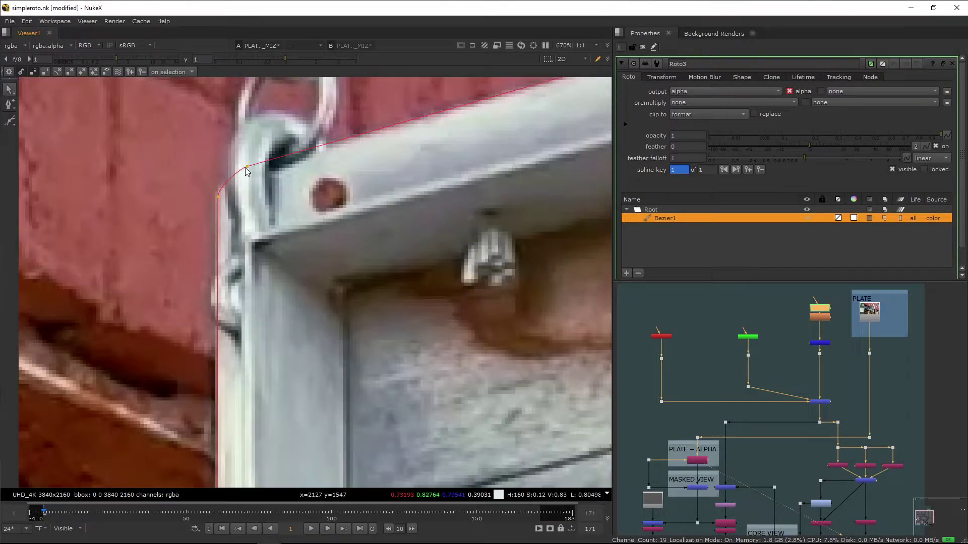
{"action": "key", "text": "a"}
{"action": "key", "text": "a"}
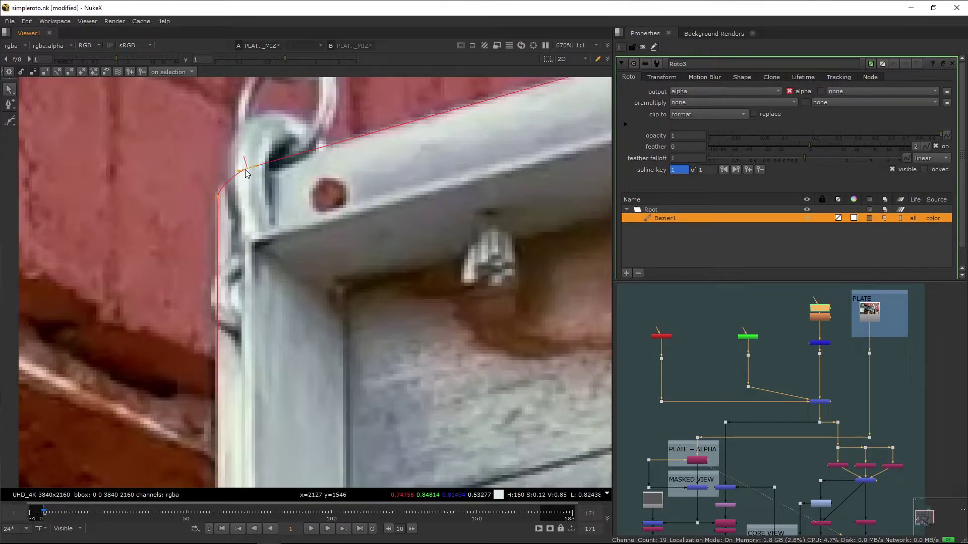
Check the matte's bottom edge and bottom-left corner in alpha and colour, then frame the tree.
{"action": "key", "text": "a"}
{"action": "key", "text": "a"}
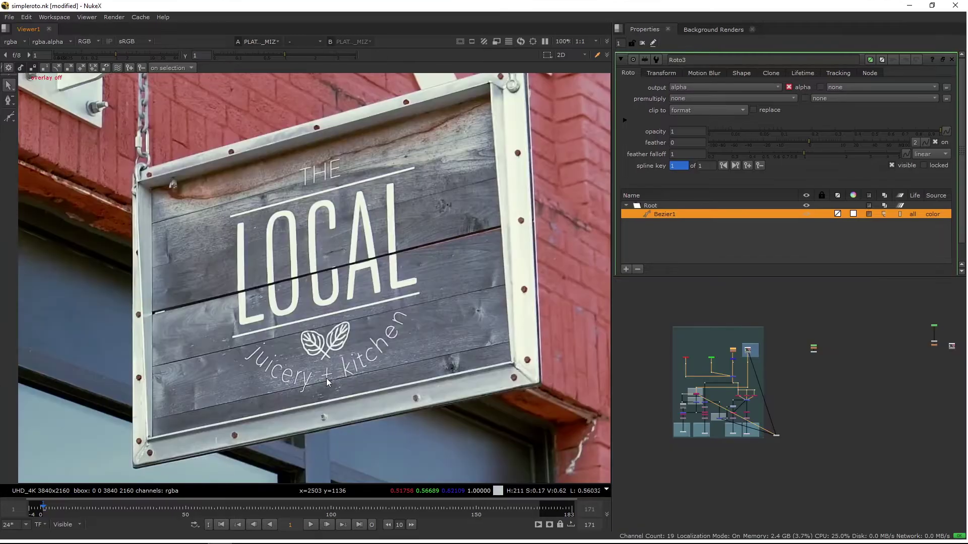
{"action": "scroll", "coordinate": [326, 378], "scroll_direction": "down", "scroll_amount": 1}
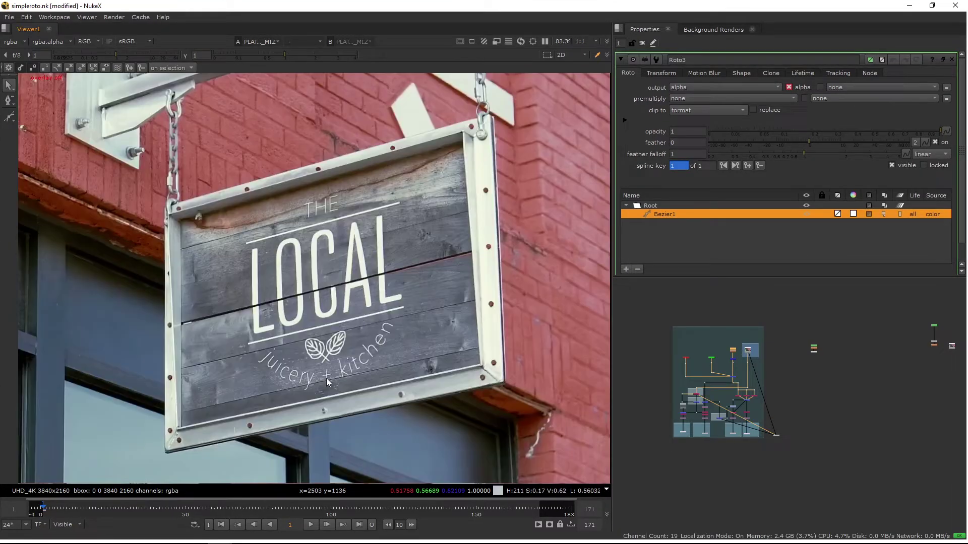
{"action": "key", "text": "a"}
{"action": "scroll", "coordinate": [404, 259], "scroll_direction": "up", "scroll_amount": 5}
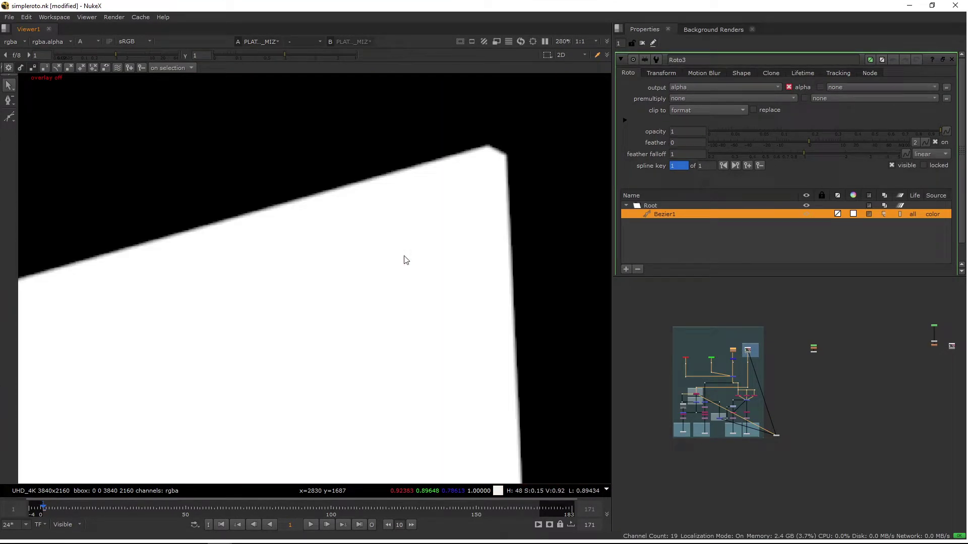
{"action": "key", "text": "a"}
{"action": "key", "text": "a"}
{"action": "key", "text": "a"}
{"action": "scroll", "coordinate": [440, 376], "scroll_direction": "up", "scroll_amount": 1}
{"action": "key", "text": "a"}
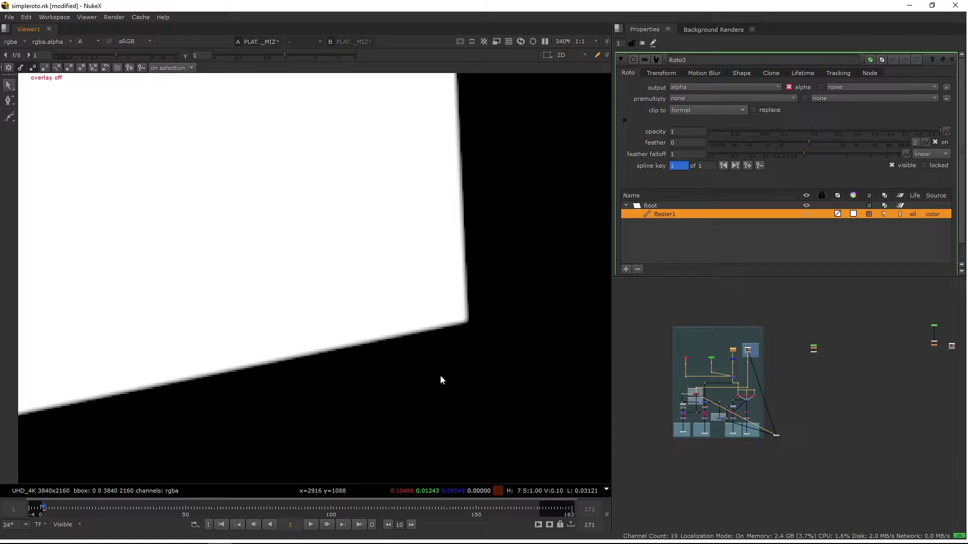
{"action": "key", "text": "a"}
{"action": "key", "text": "a"}
{"action": "key", "text": "a"}
{"action": "key", "text": "a"}
{"action": "key", "text": "a"}
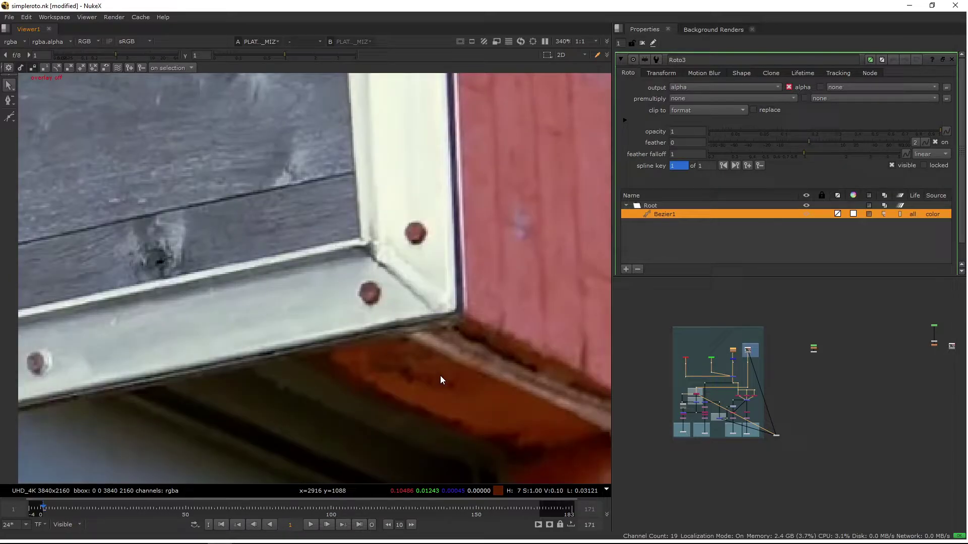
{"action": "scroll", "coordinate": [217, 382], "scroll_direction": "up", "scroll_amount": 3}
{"action": "key", "text": "a"}
{"action": "key", "text": "a"}
{"action": "key", "text": "a"}
{"action": "key", "text": "a"}
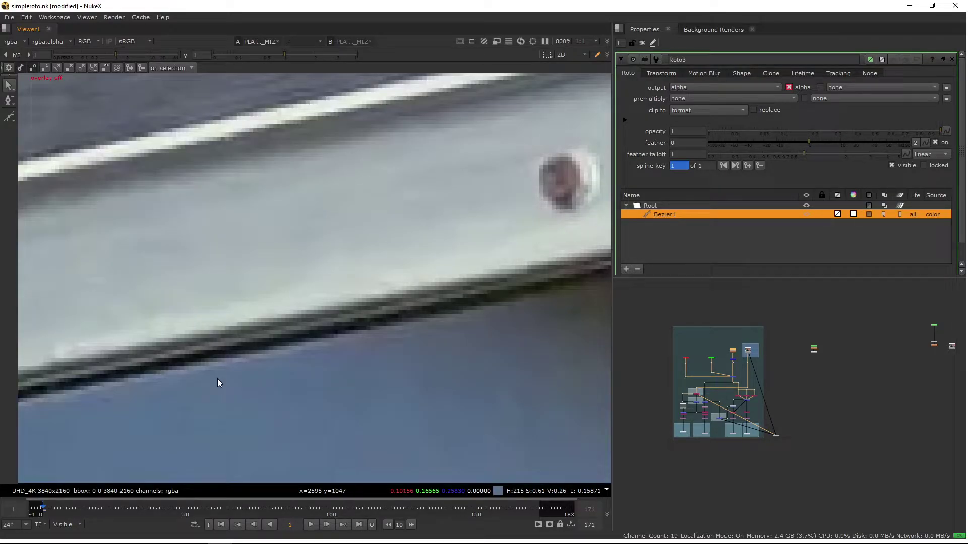
{"action": "key", "text": "a"}
{"action": "key", "text": "a"}
{"action": "key", "text": "a"}
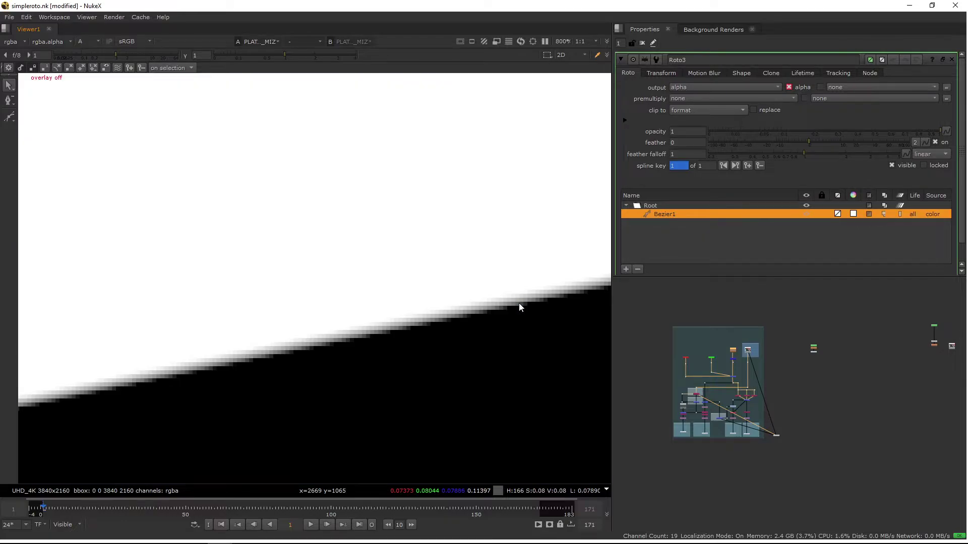
{"action": "key", "text": "a"}
{"action": "middle_click_drag", "start_coordinate": [519, 303], "coordinate": [225, 386]}
{"action": "scroll", "coordinate": [225, 386], "scroll_direction": "down", "scroll_amount": 1}
{"action": "key", "text": "a"}
{"action": "key", "text": "a"}
{"action": "key", "text": "a"}
{"action": "key", "text": "a"}
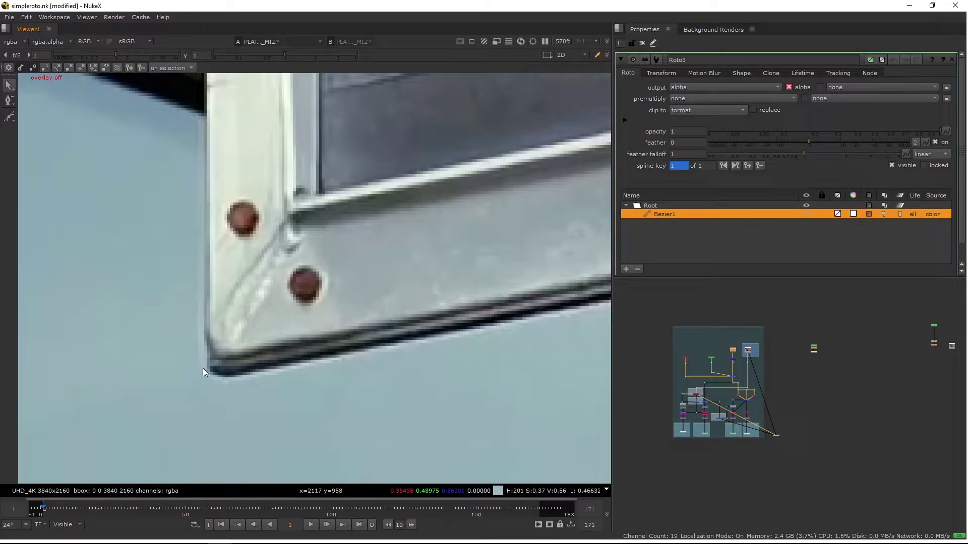
{"action": "key", "text": "a"}
{"action": "key", "text": "f"}
{"action": "key", "text": "Tab"}
Create Tracker1, place a track on the sign, and track the four corners forward.
{"action": "type", "text": "t"}
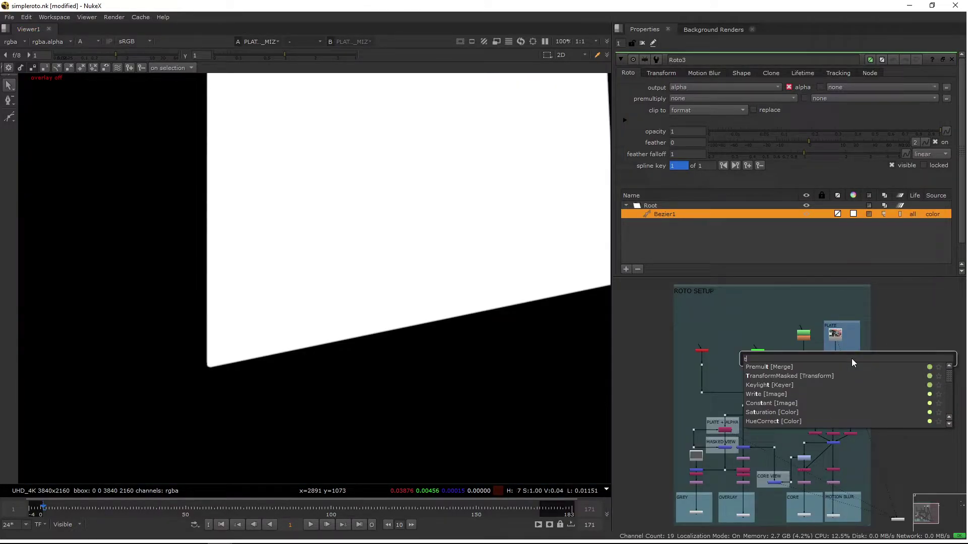
{"action": "type", "text": "racker [Transform"}
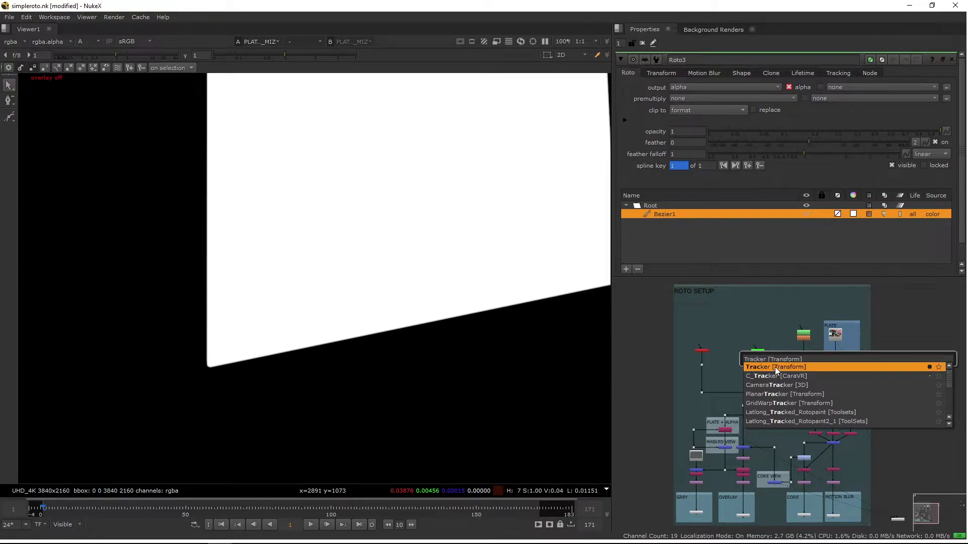
{"action": "left_click", "coordinate": [775, 367]}
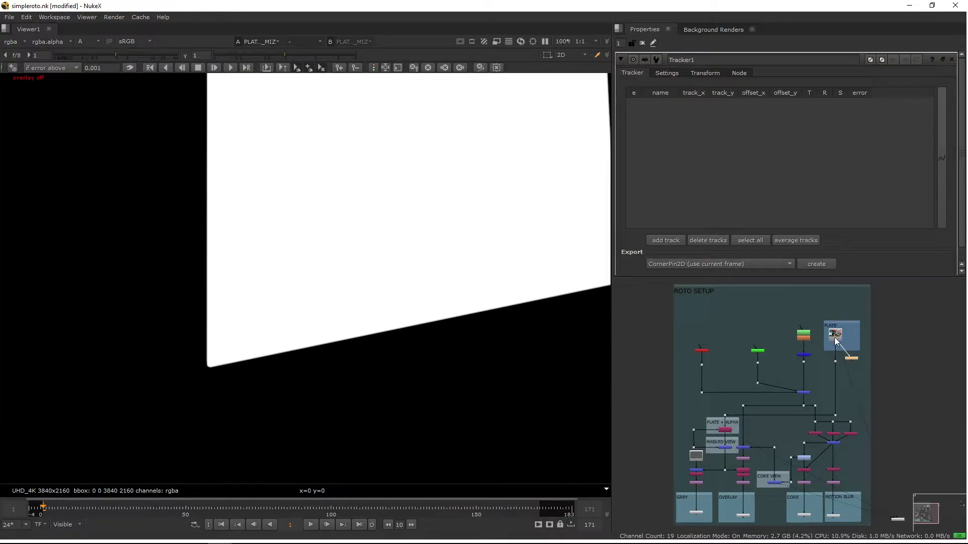
{"action": "key", "text": "1"}
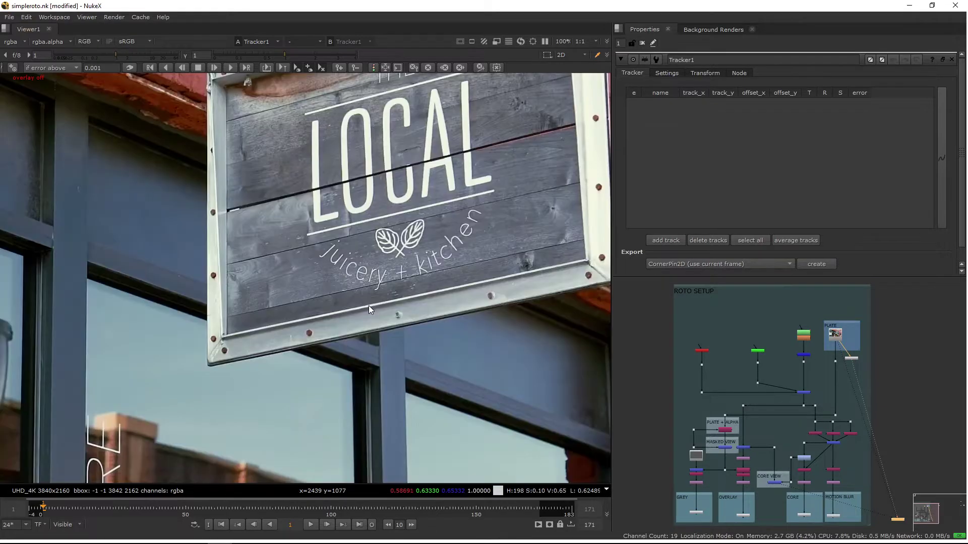
{"action": "left_click", "coordinate": [318, 282], "text": "ctrl+alt"}
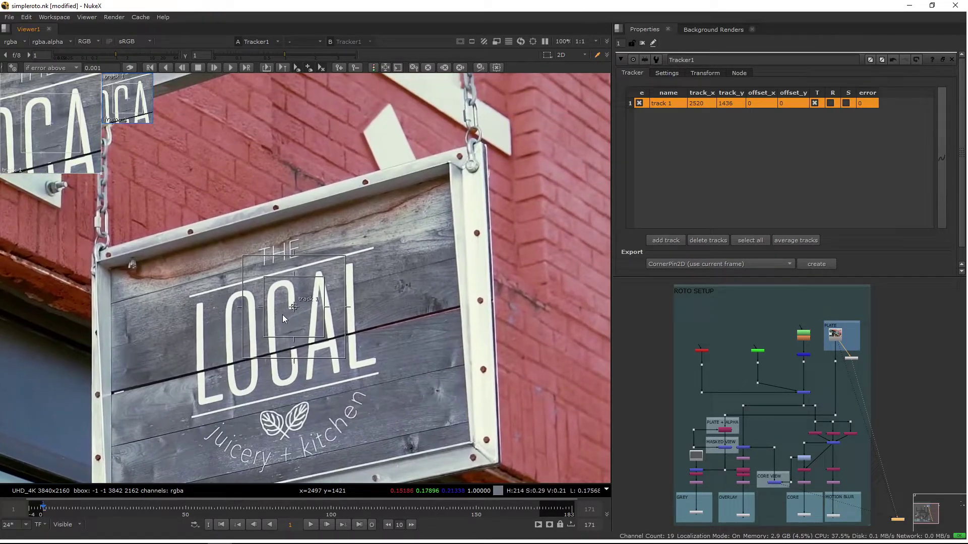
{"action": "left_click_drag", "start_coordinate": [325, 275], "coordinate": [459, 159]}
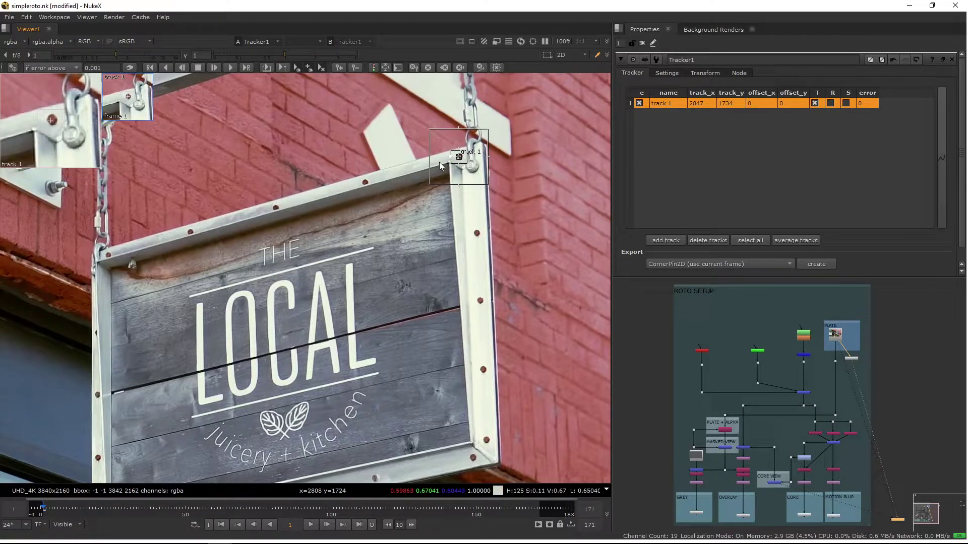
{"action": "left_click", "coordinate": [232, 67]}
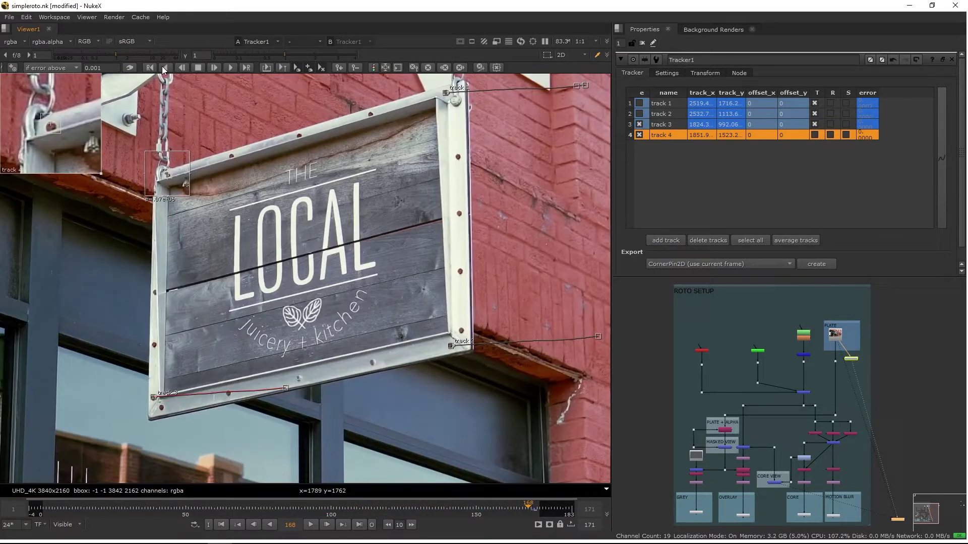
Track the corners backward, then enable rotation and scale for tracks 1–4.
{"action": "left_click", "coordinate": [163, 67]}
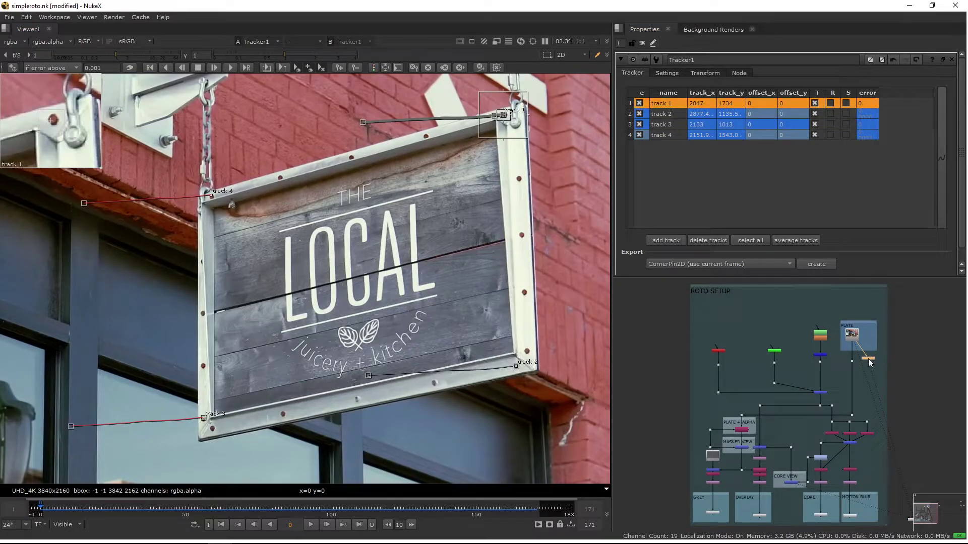
{"action": "left_click", "coordinate": [830, 103]}
{"action": "left_click", "coordinate": [830, 114]}
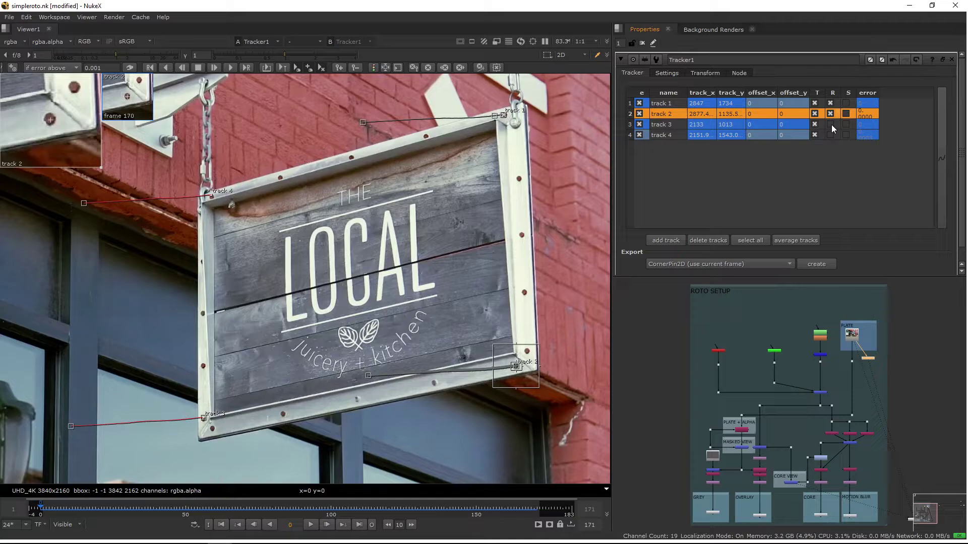
{"action": "left_click", "coordinate": [830, 124]}
{"action": "left_click", "coordinate": [830, 135]}
{"action": "left_click", "coordinate": [845, 135]}
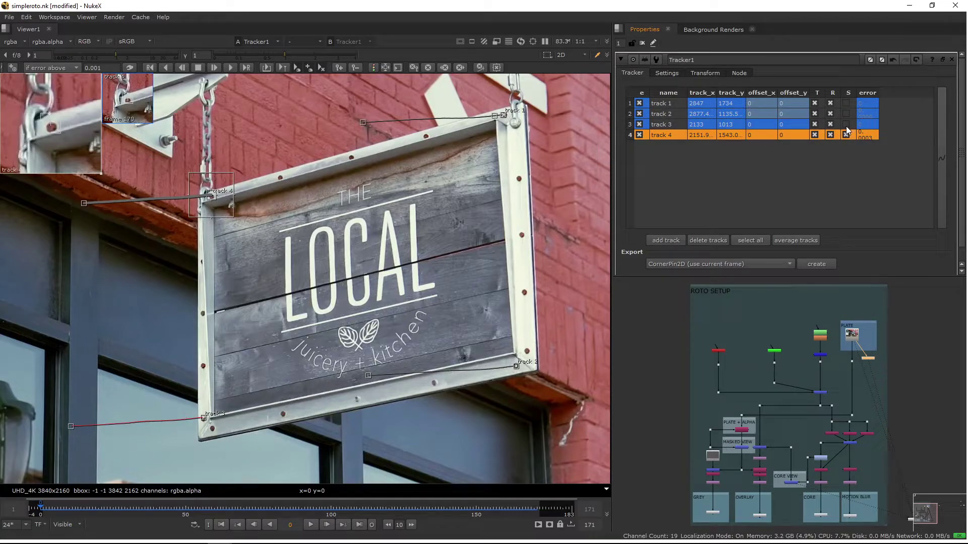
{"action": "left_click", "coordinate": [845, 124]}
{"action": "left_click", "coordinate": [846, 113]}
{"action": "left_click", "coordinate": [845, 103]}
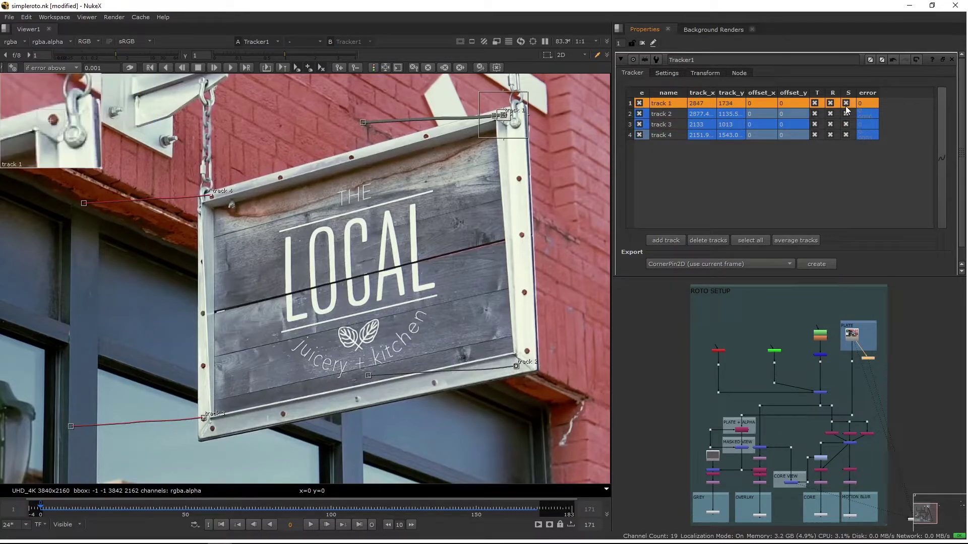
Set Tracker1's transform mode to stabilize.
{"action": "left_click", "coordinate": [707, 73]}
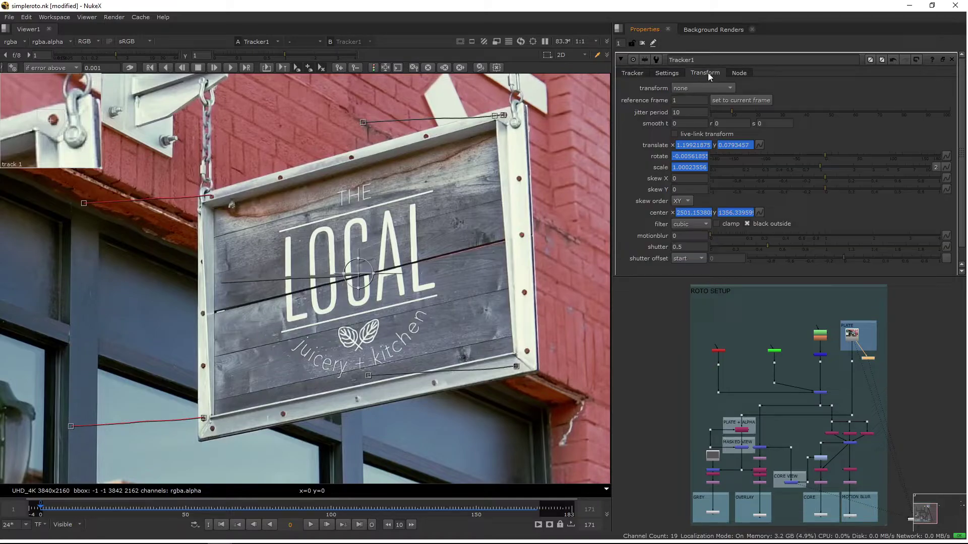
{"action": "left_click", "coordinate": [706, 88]}
{"action": "left_click", "coordinate": [706, 99]}
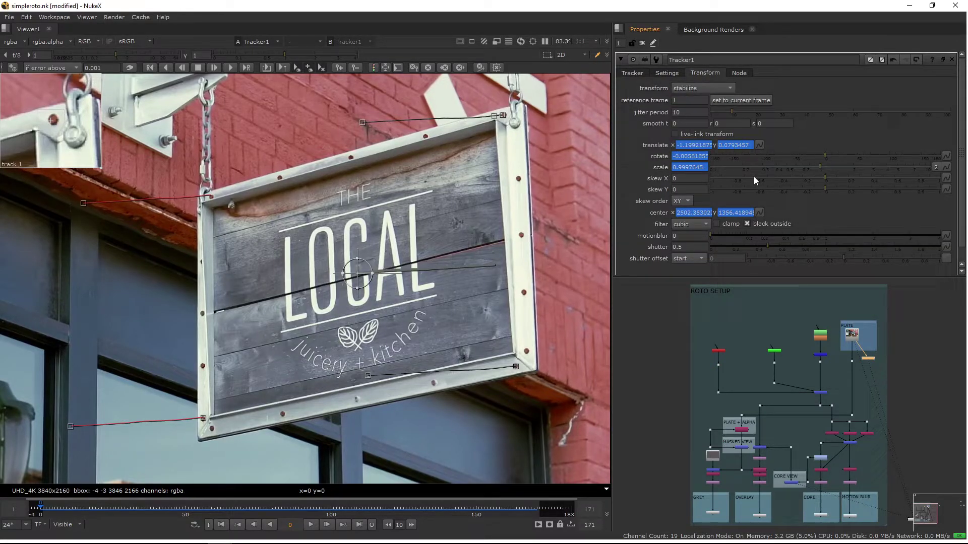
View Tracker1's stabilized plate and play it back to frame 148.
{"action": "left_click", "coordinate": [867, 358]}
{"action": "key", "text": "1"}
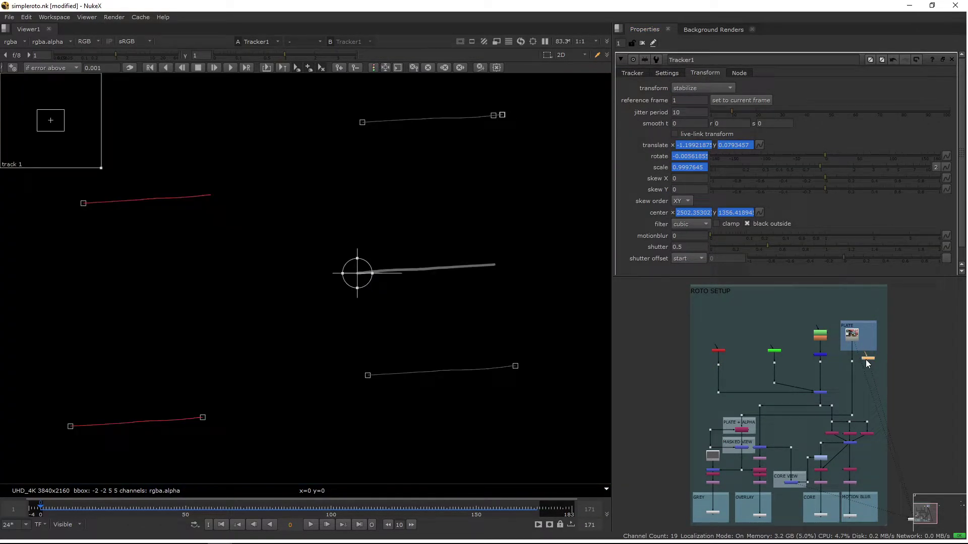
{"action": "left_click", "coordinate": [851, 354]}
{"action": "key", "text": "1"}
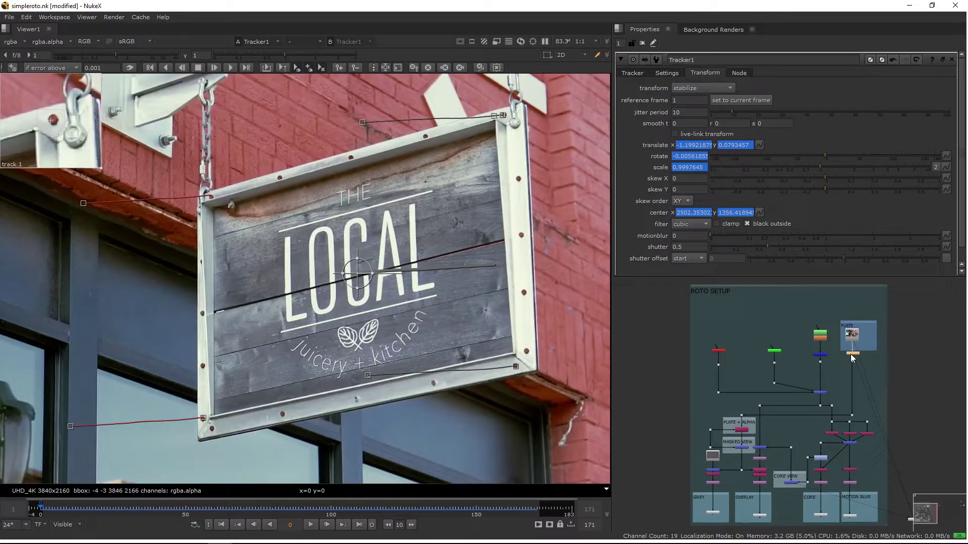
{"action": "left_click", "coordinate": [308, 526]}
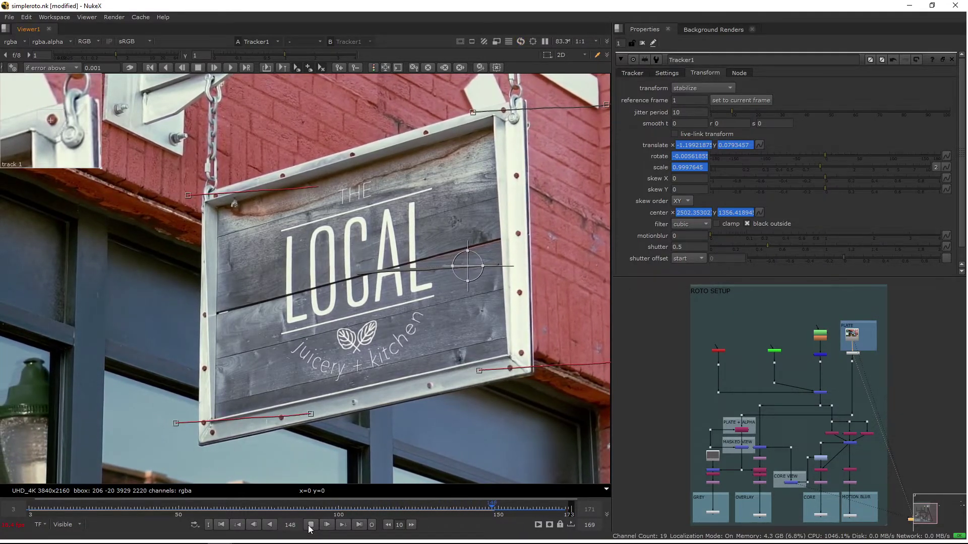
Open Roto3, scrub through the shot, select Bezier1 and frame the sign's bottom-right corner.
{"action": "double_click", "coordinate": [820, 335]}
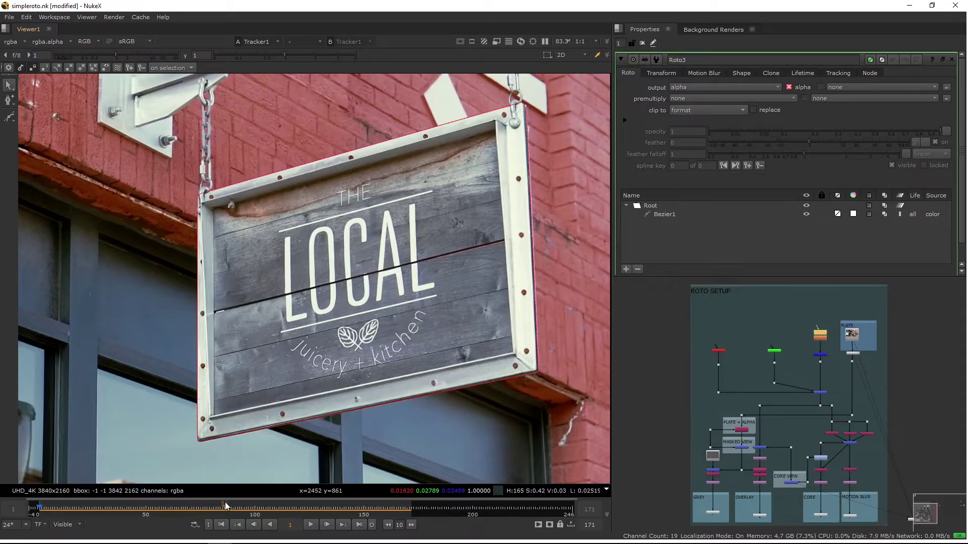
{"action": "left_click_drag", "start_coordinate": [156, 511], "coordinate": [408, 519]}
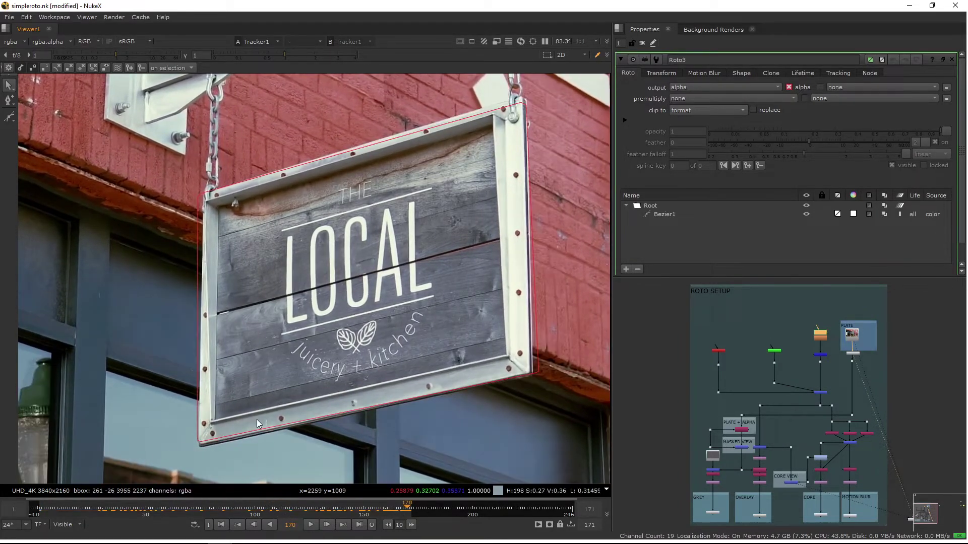
{"action": "left_click", "coordinate": [202, 445]}
{"action": "scroll", "coordinate": [202, 441], "scroll_direction": "up", "scroll_amount": 5}
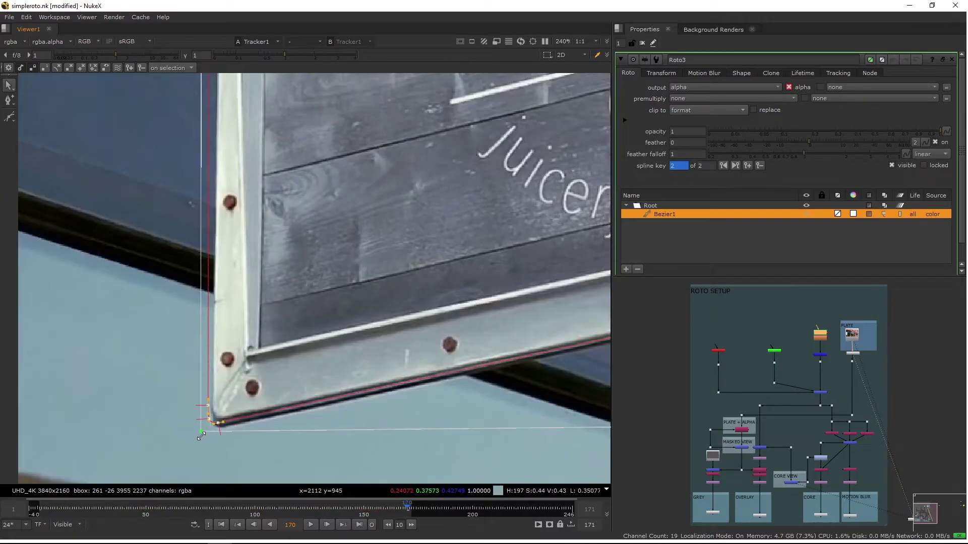
{"action": "scroll", "coordinate": [206, 440], "scroll_direction": "down", "scroll_amount": 2}
{"action": "middle_click_drag", "start_coordinate": [600, 352], "coordinate": [400, 433]}
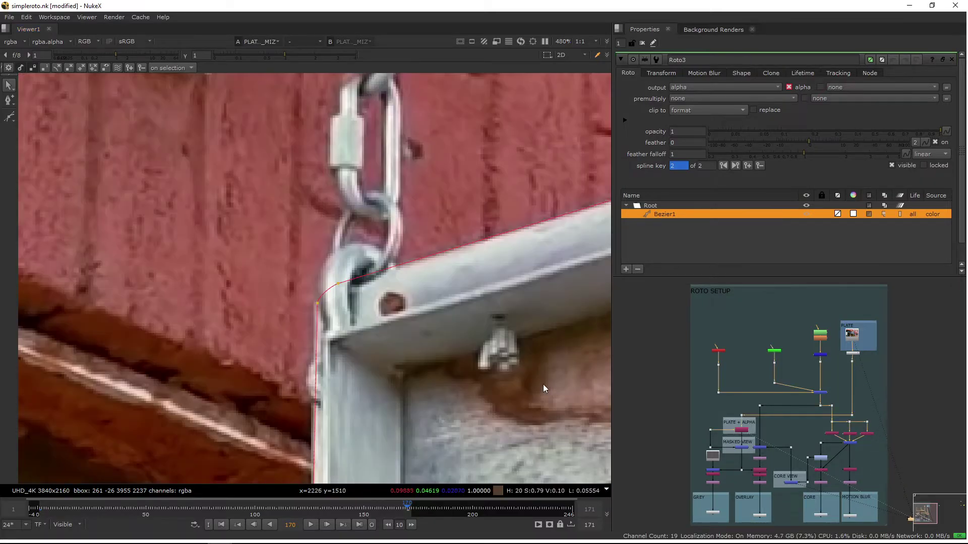
Toggle between alpha and RGB to compare Bezier1's corner edge with the image.
{"action": "key", "text": "a"}
{"action": "key", "text": "a"}
{"action": "key", "text": "a"}
{"action": "key", "text": "a"}
{"action": "key", "text": "a"}
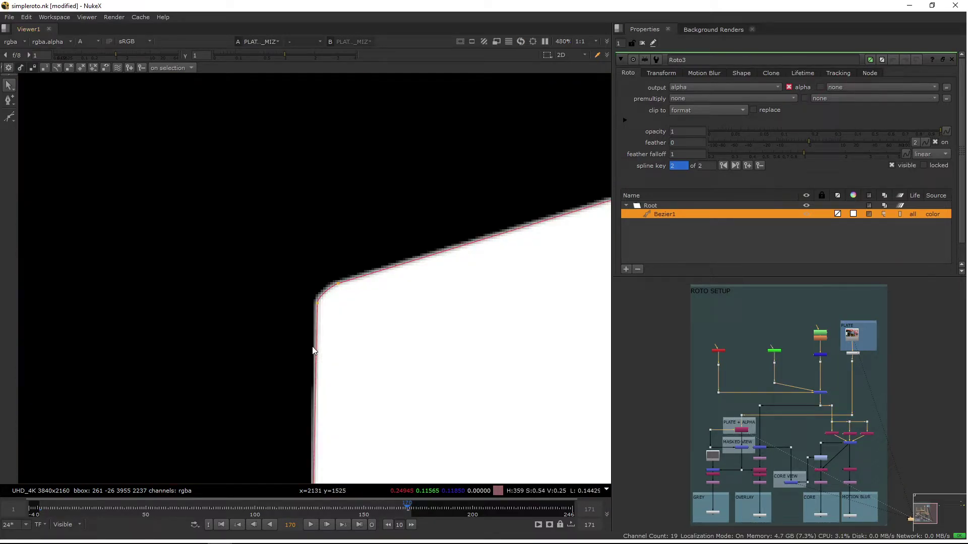
{"action": "key", "text": "a"}
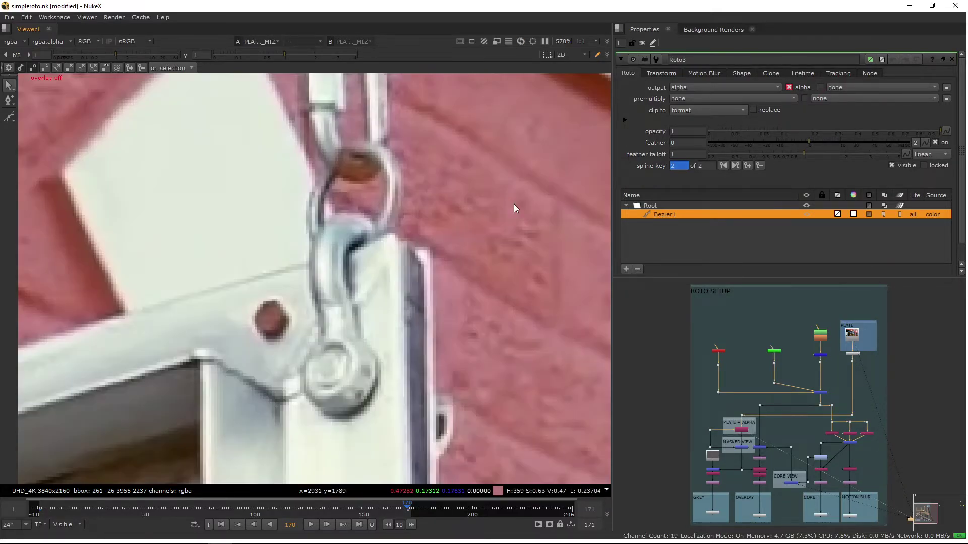
{"action": "key", "text": "a"}
{"action": "key", "text": "o"}
{"action": "key", "text": "a"}
{"action": "key", "text": "a"}
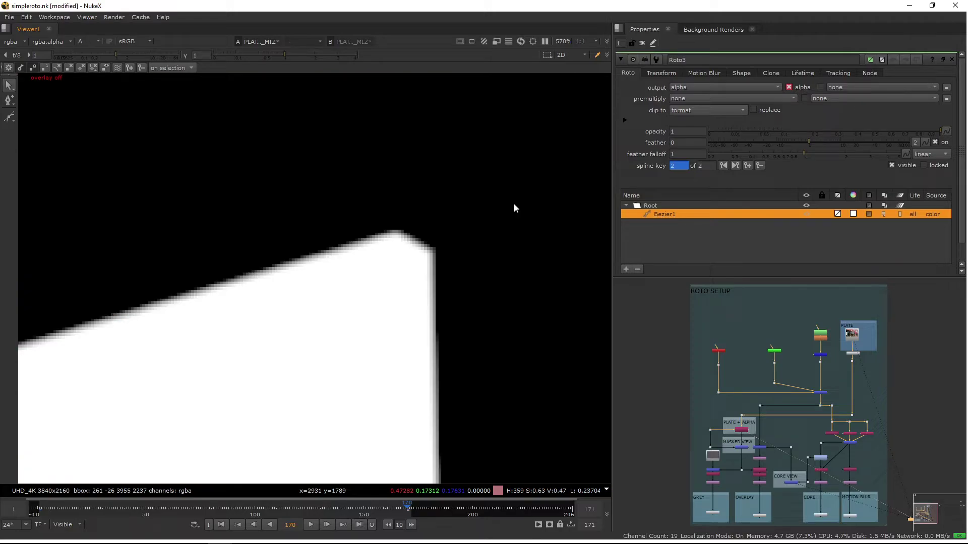
{"action": "key", "text": "a"}
{"action": "key", "text": "a"}
{"action": "key", "text": "a"}
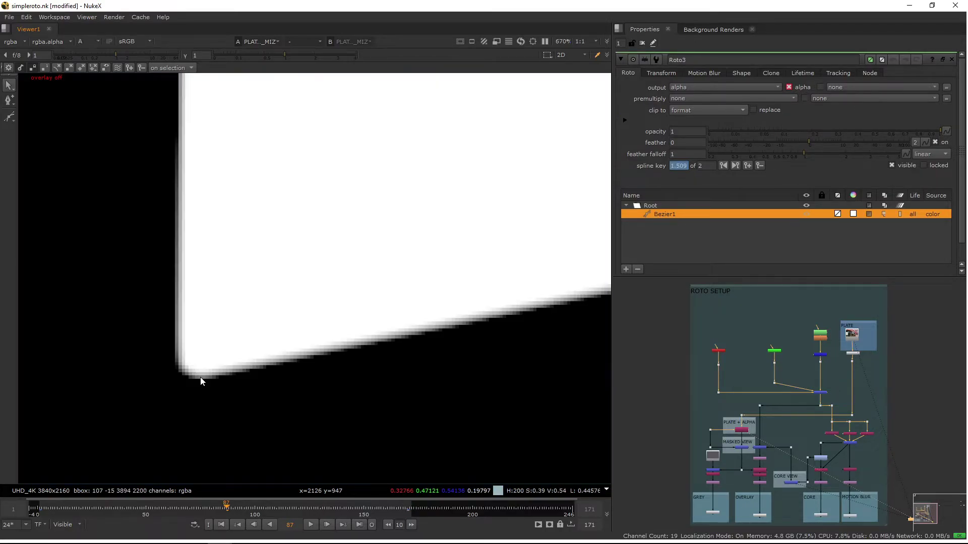
{"action": "key", "text": "a"}
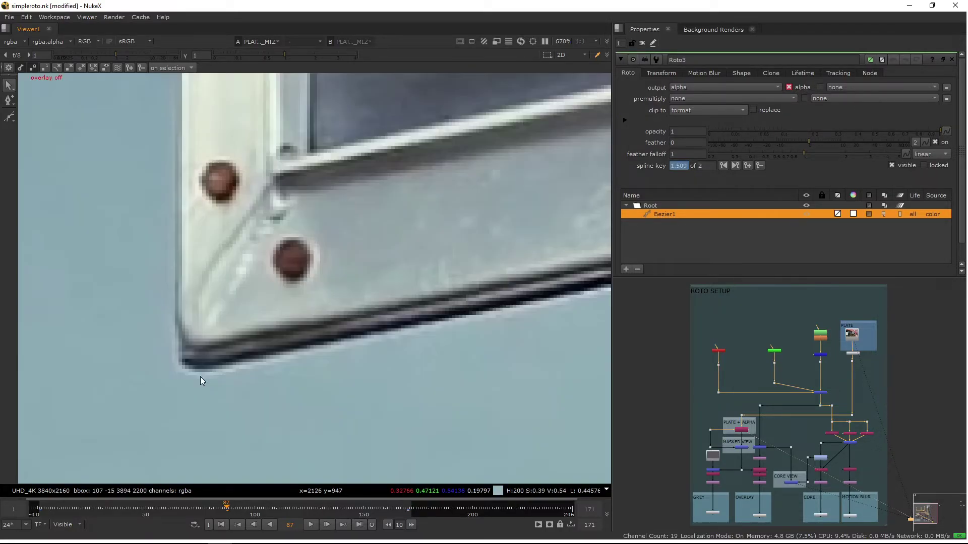
{"action": "key", "text": "a"}
{"action": "key", "text": "a"}
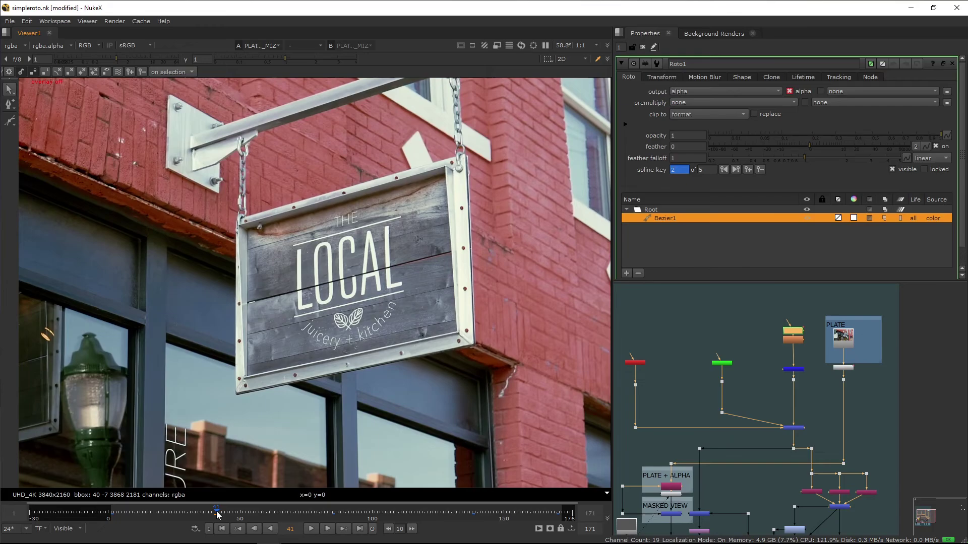
At frame 85, view the sign over grey and disconnect Tracker1 from the PLATE branch.
{"action": "left_click_drag", "start_coordinate": [218, 515], "coordinate": [412, 403]}
{"action": "key", "text": "2"}
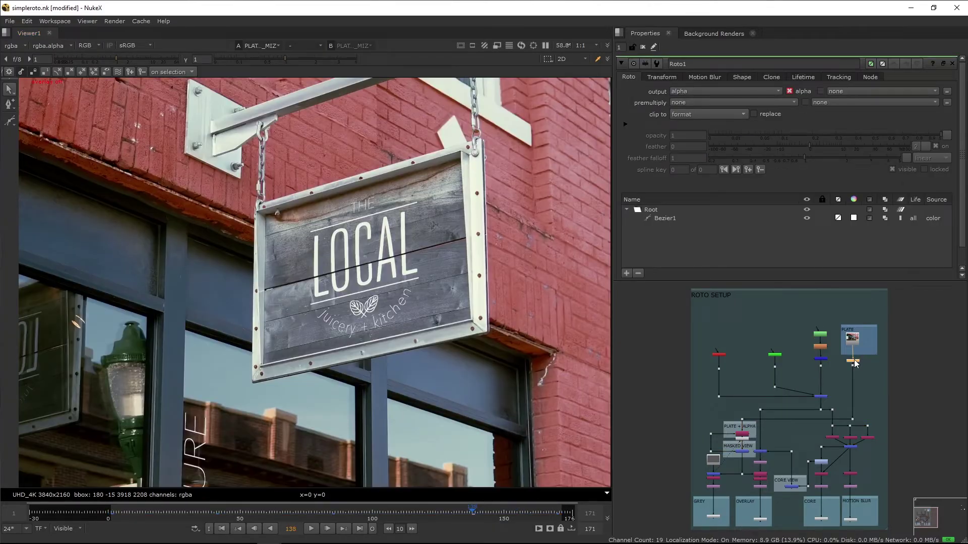
{"action": "left_click_drag", "start_coordinate": [856, 364], "coordinate": [858, 365]}
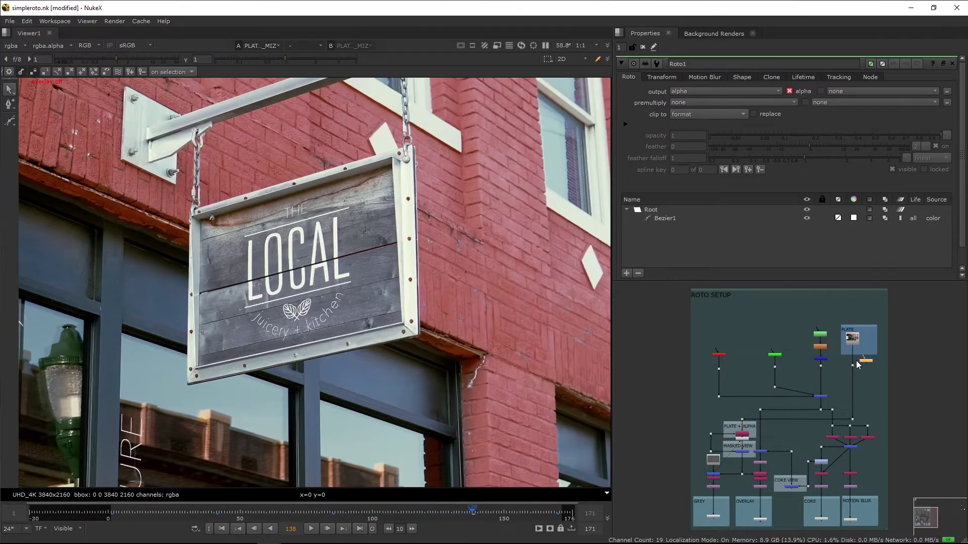
Switch Tracker2's transform mode to match-move.
{"action": "double_click", "coordinate": [820, 345]}
{"action": "left_click", "coordinate": [710, 91]}
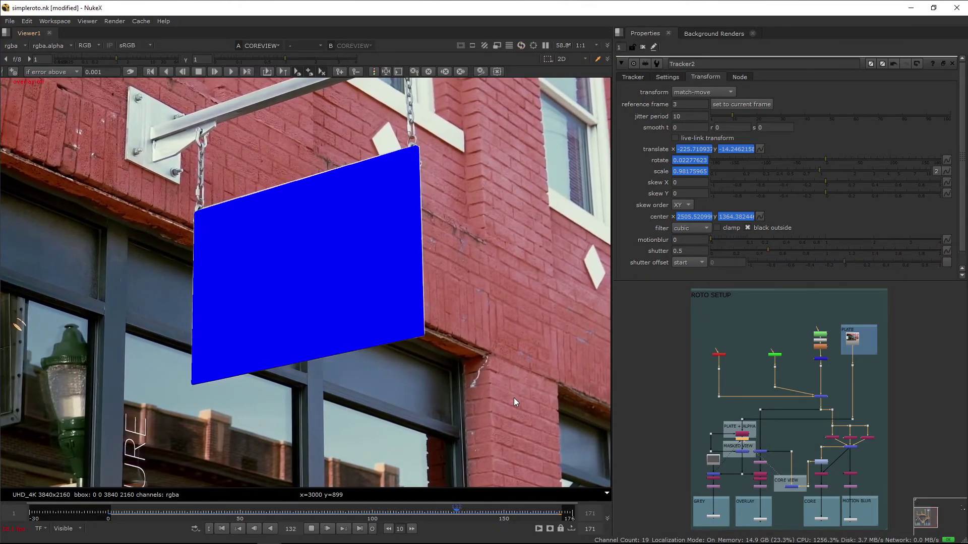
View Merge5 to see the match-moved LOCAL sign over grey.
{"action": "left_click", "coordinate": [715, 475]}
{"action": "key", "text": "1"}
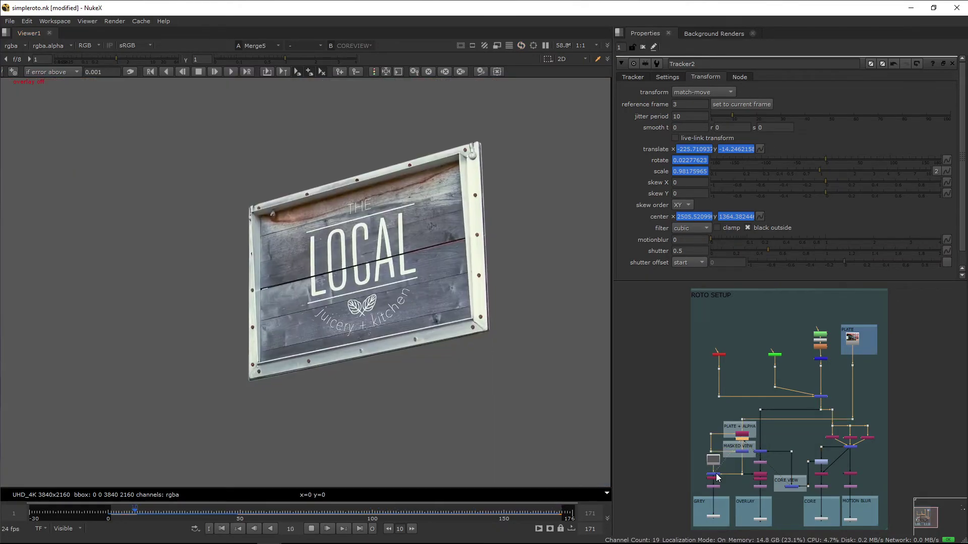